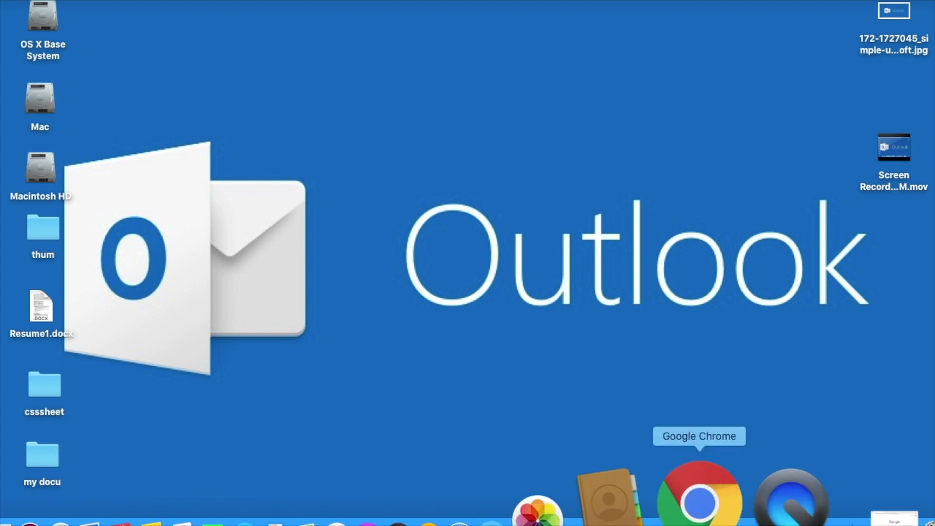
Restore the minimised Google Chrome window from the Dock.
click(777, 504)
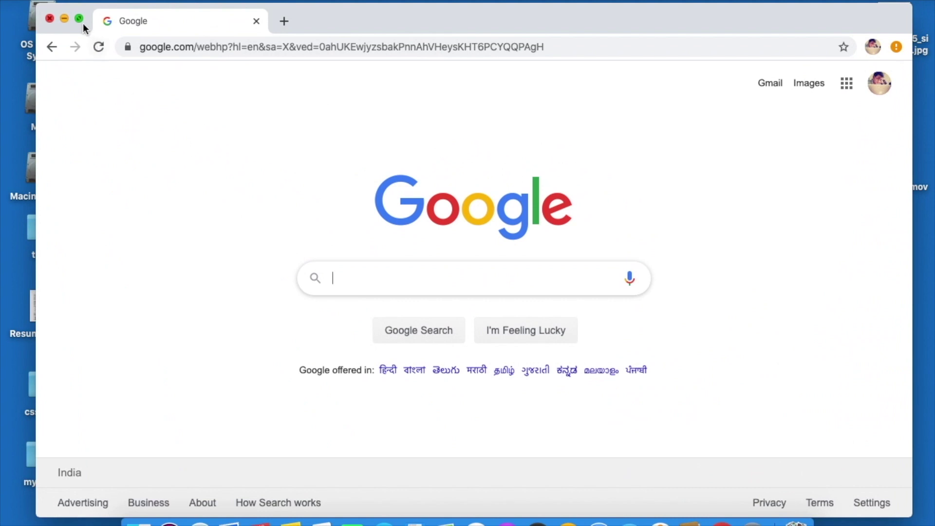
Switch Chrome to full screen and run a Google search for 'outlook'.
click(80, 22)
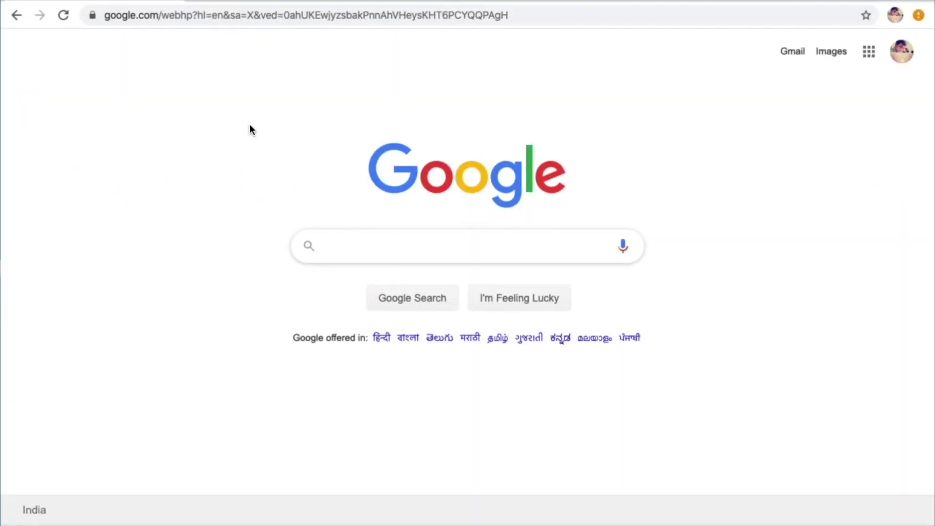
click(399, 254)
text(out)
click(360, 275)
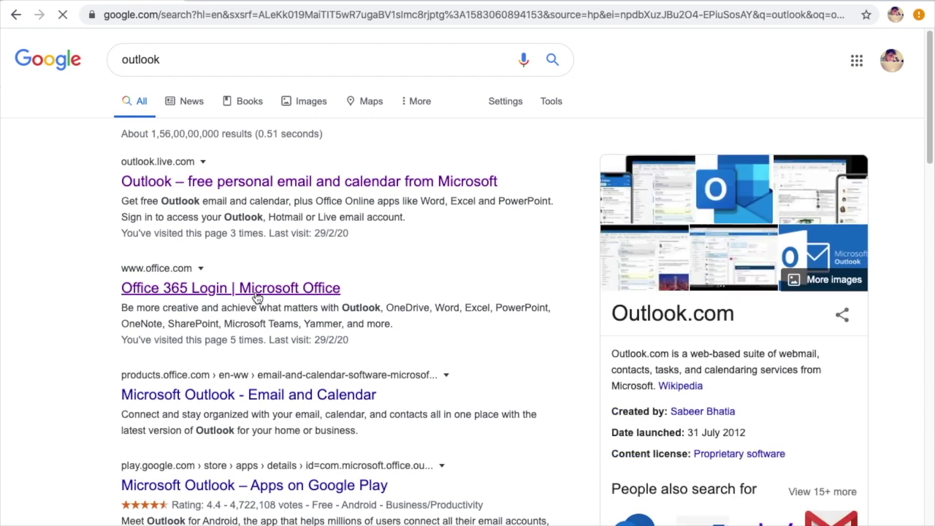
Go from the Office 365 Login result to Microsoft sign-in and choose 'Create one!'.
click(256, 295)
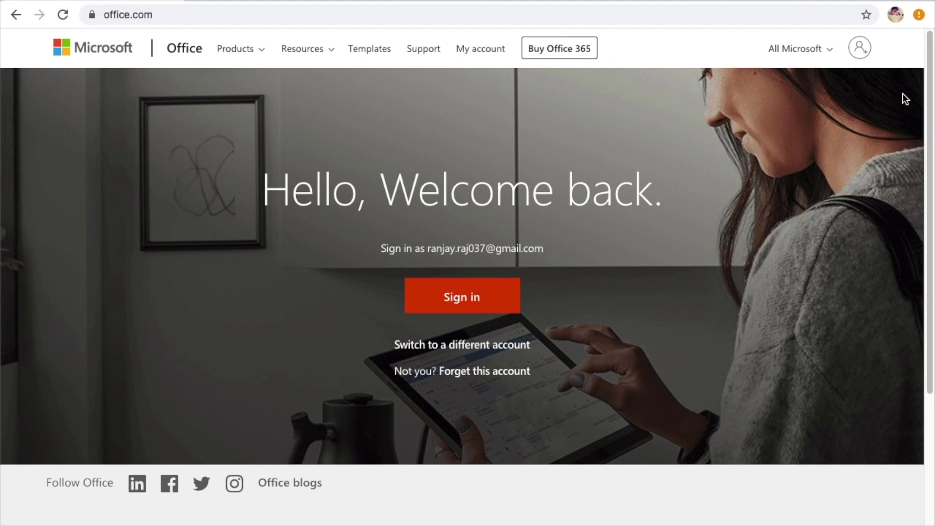
click(861, 54)
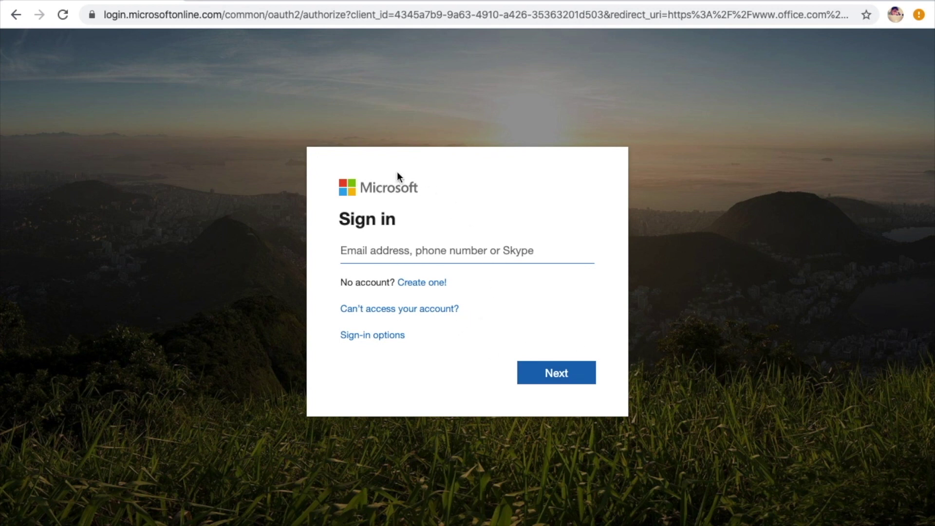
click(418, 283)
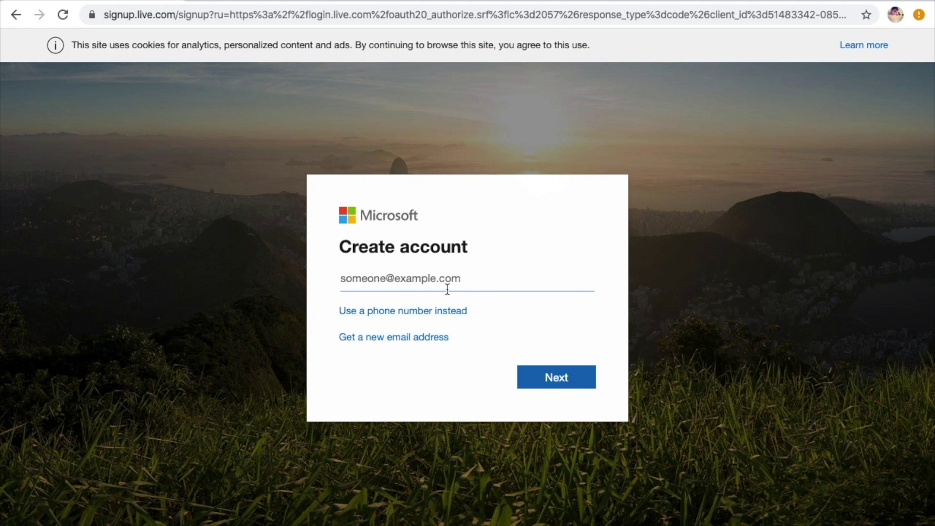
click(405, 339)
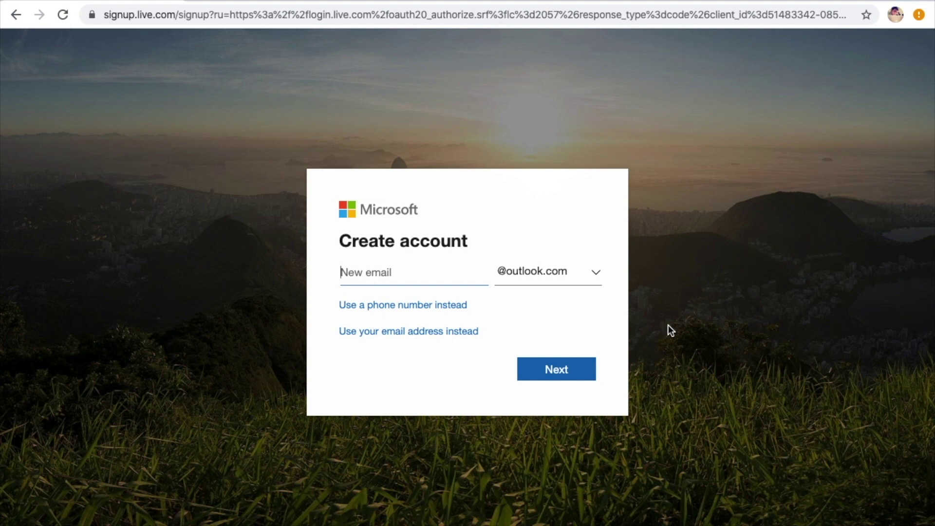
click(568, 373)
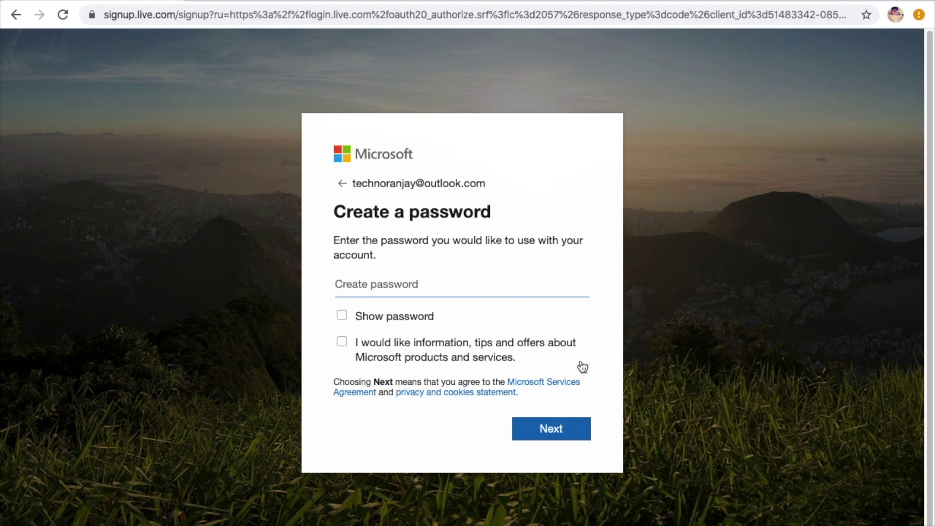
Enter the new account password and submit it.
text(••••••)
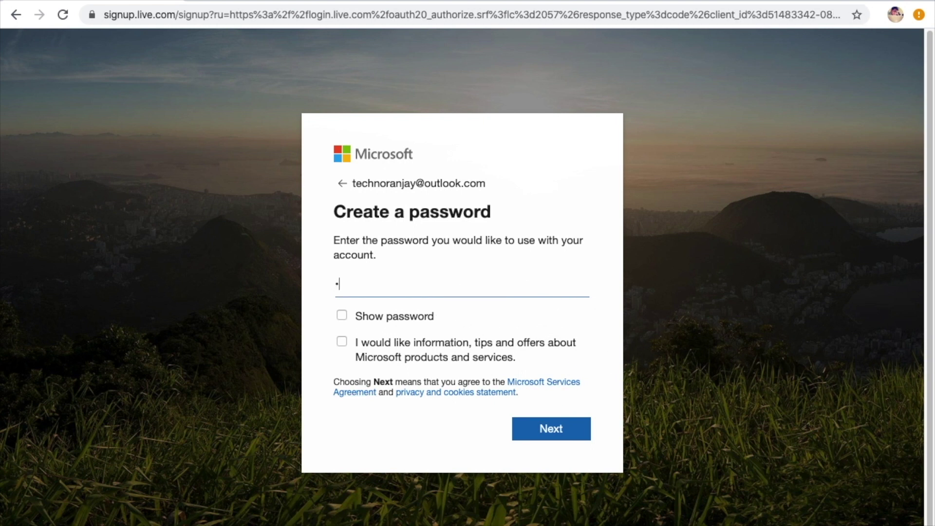
text(•)
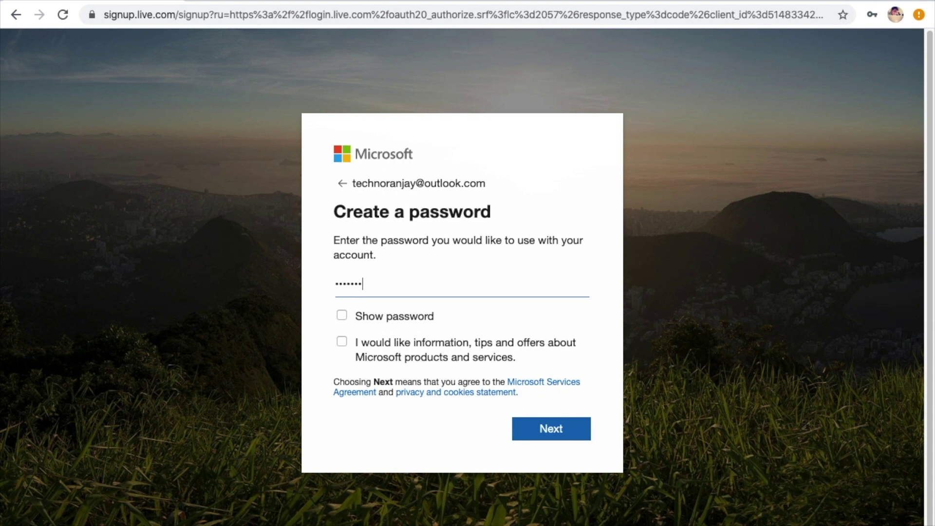
text(••)
click(551, 429)
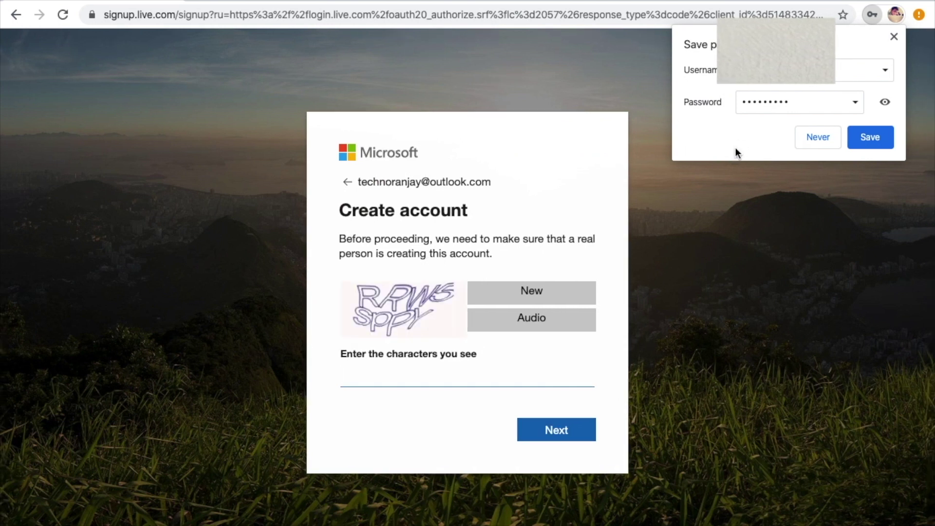
Decline Chrome's password saving and submit the picture verification characters.
click(816, 143)
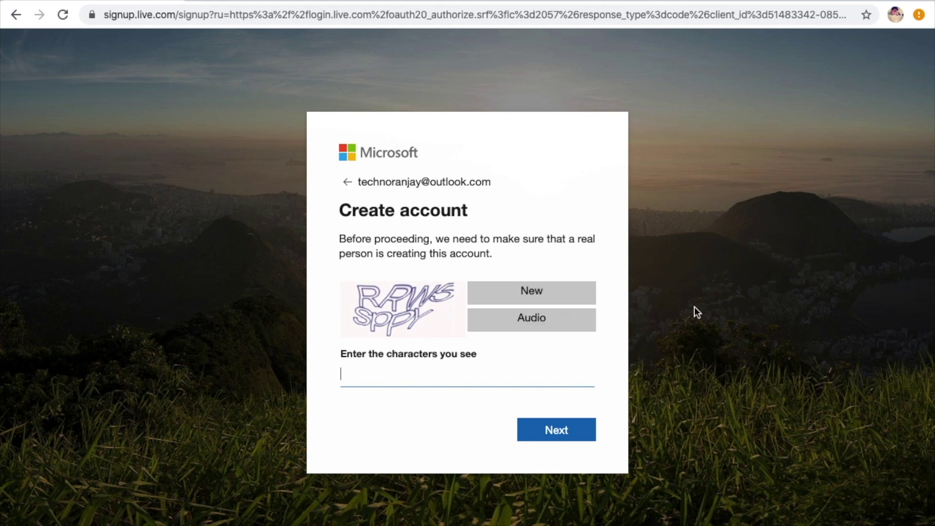
text(RRW)
key(Return)
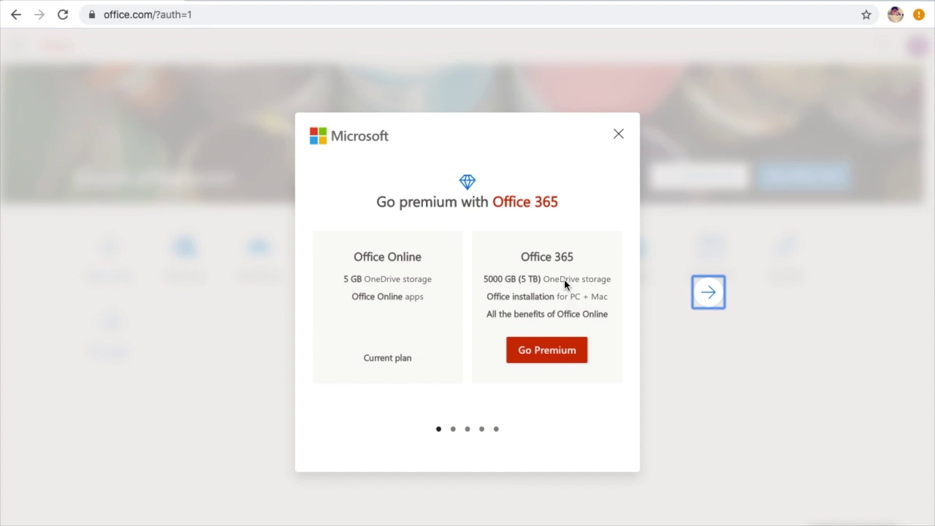
Close the 'Go premium with Office 365' offer and the app launcher tip.
click(614, 145)
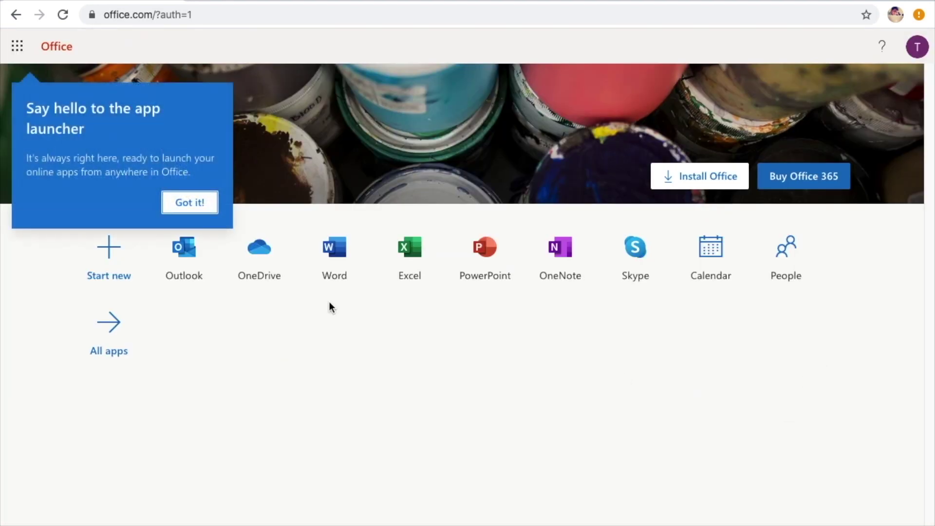
click(189, 202)
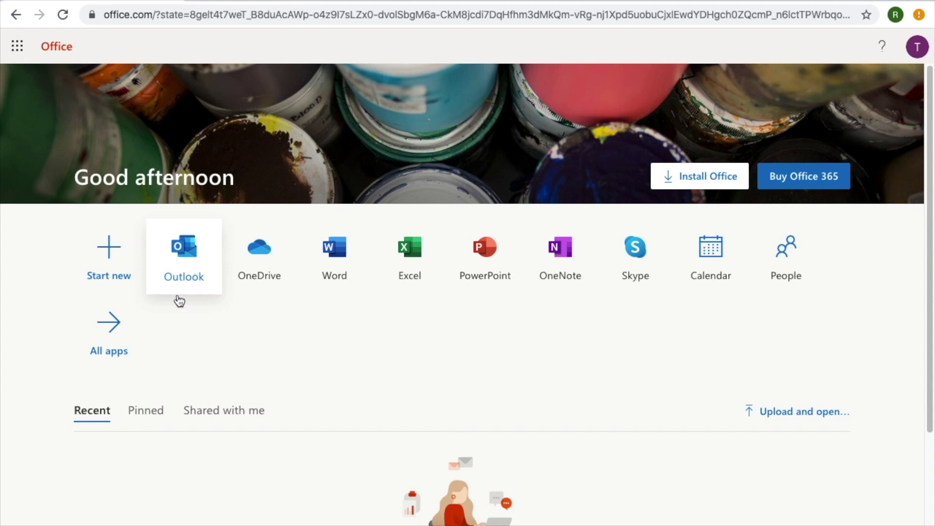
Open Outlook from the Office home page to load the new account's inbox.
click(190, 270)
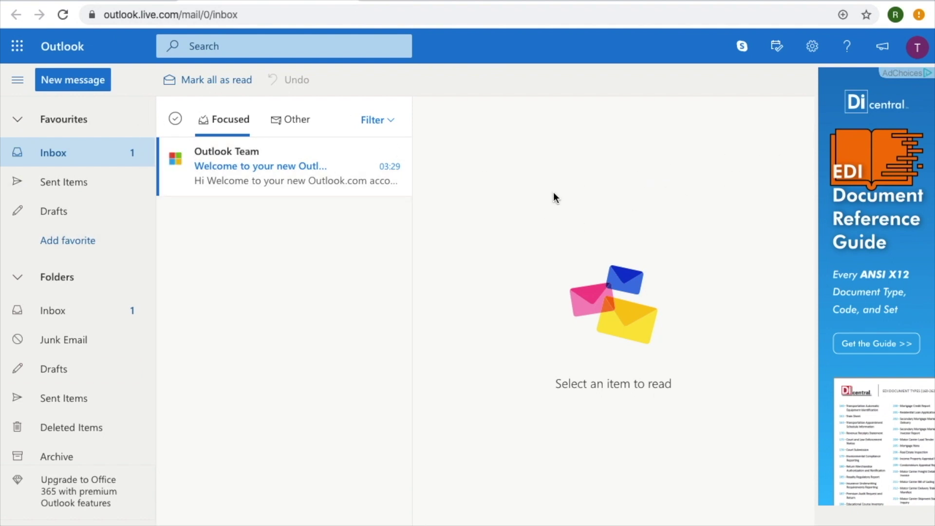
Review the account details from the T avatar, close them, and show quick settings.
click(918, 48)
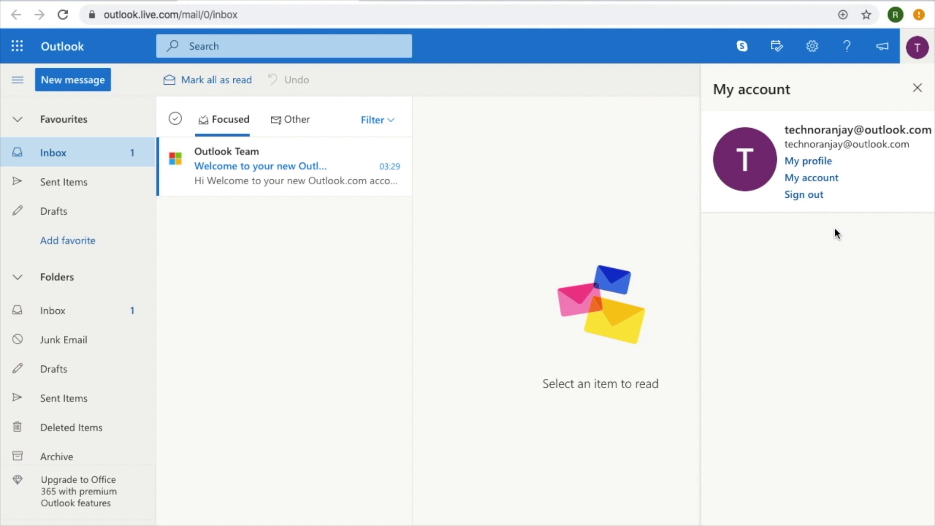
click(922, 92)
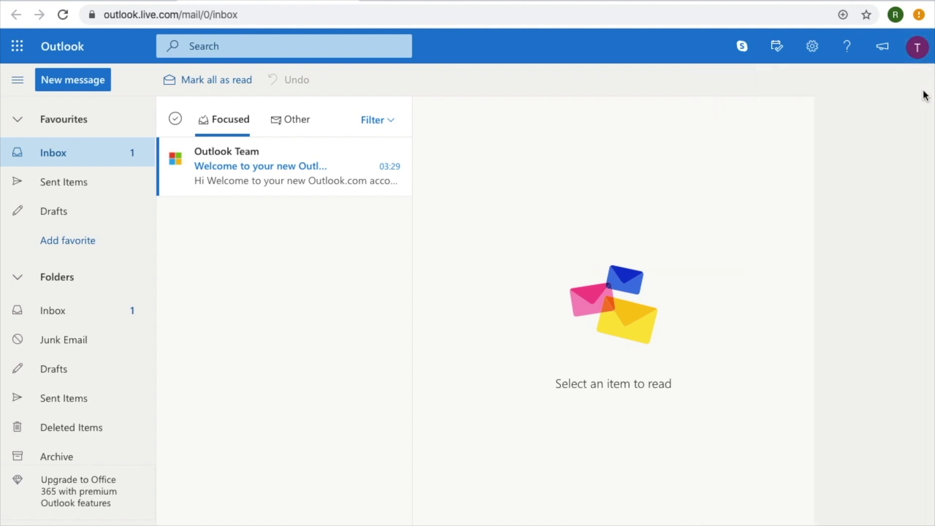
click(815, 50)
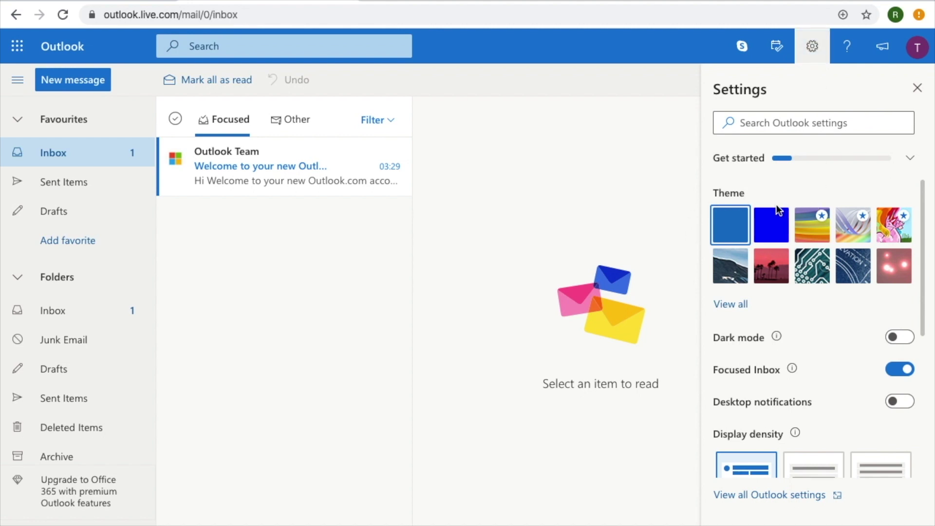
Open 'View all Outlook settings' from the bottom of the quick Settings pane.
drag(924, 253, 927, 436)
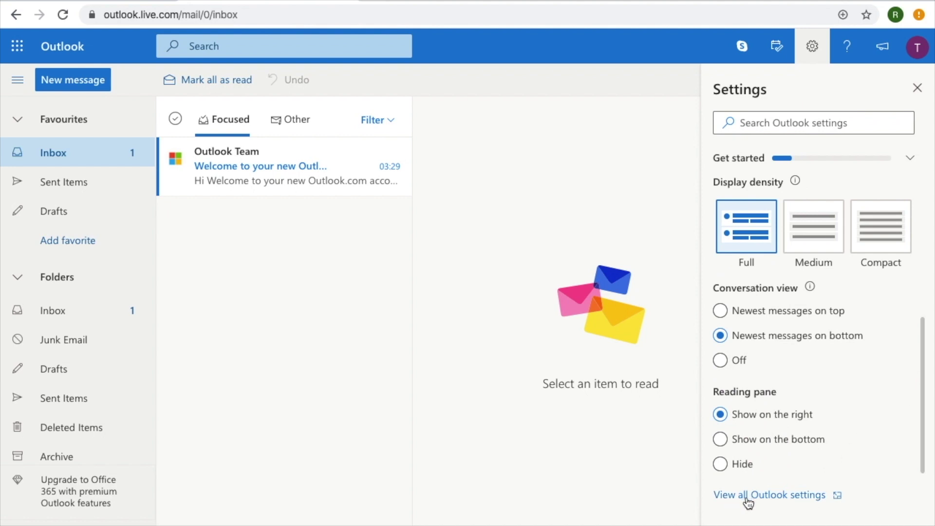
click(779, 495)
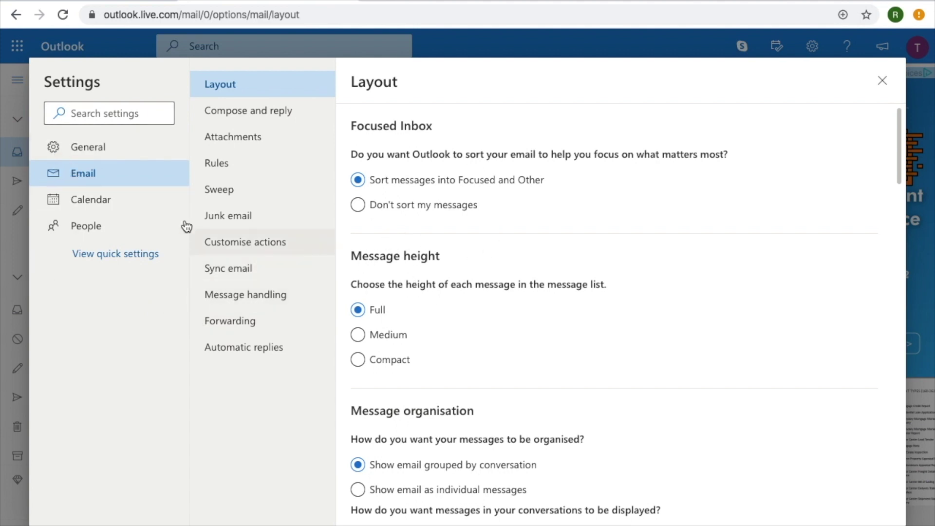
Move from General to the Email category in Settings and open its Sync email page.
click(87, 147)
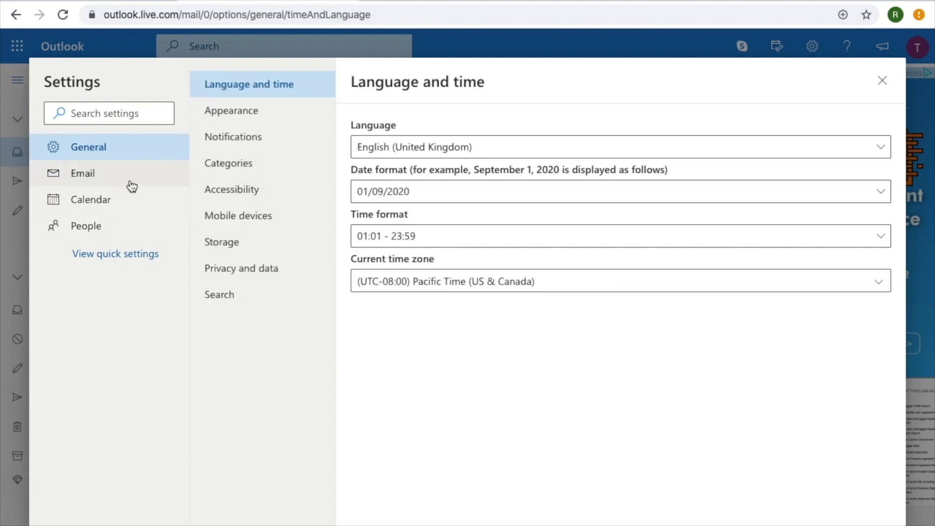
click(96, 178)
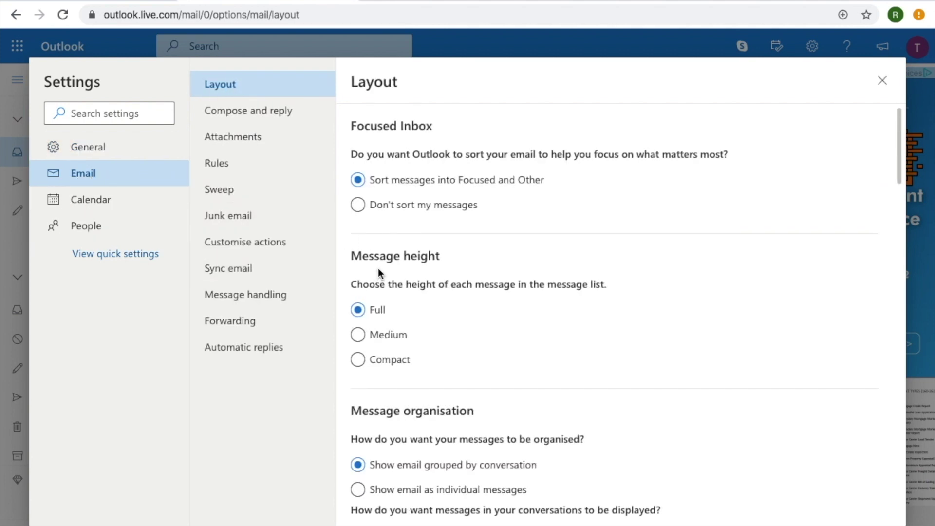
mouse_move(902, 153)
mouse_down()
mouse_move(900, 217)
mouse_move(902, 143)
mouse_up()
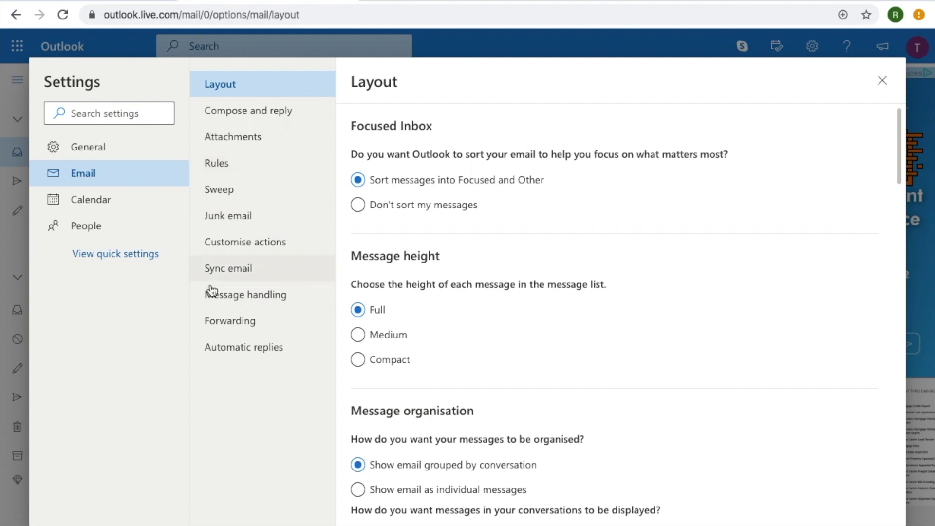
click(240, 270)
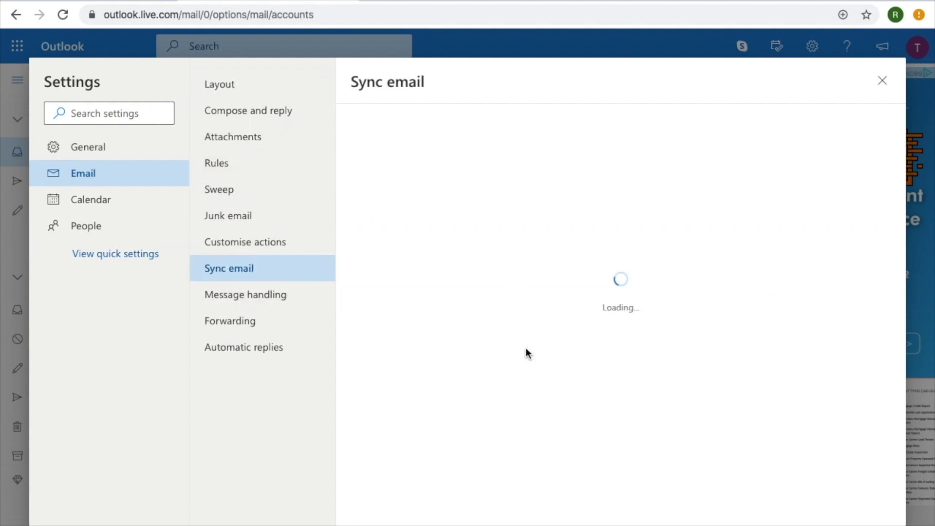
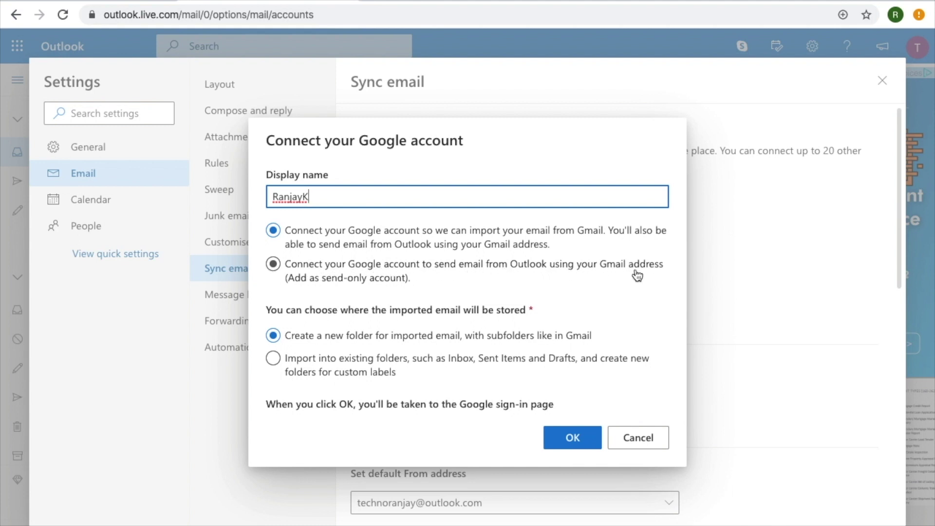
Connect Gmail with email import into a new folder, and confirm the connection settings.
click(273, 266)
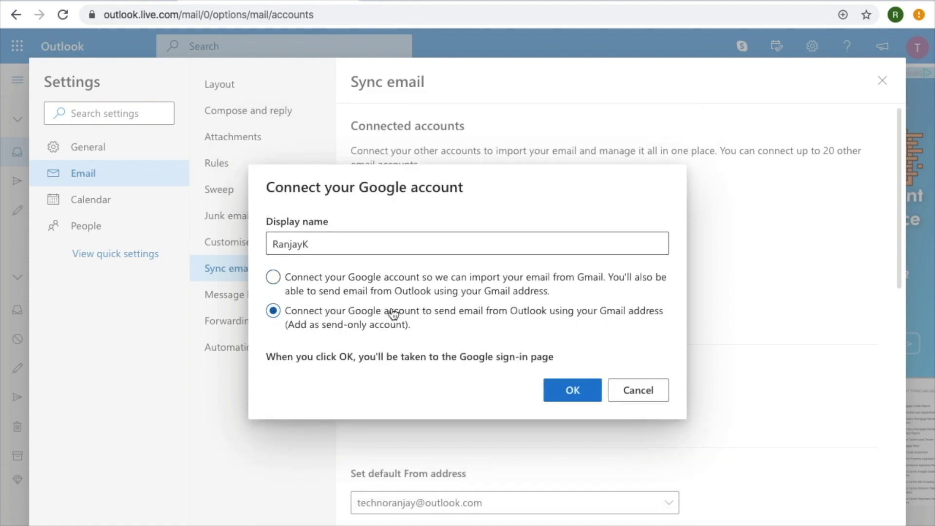
click(274, 284)
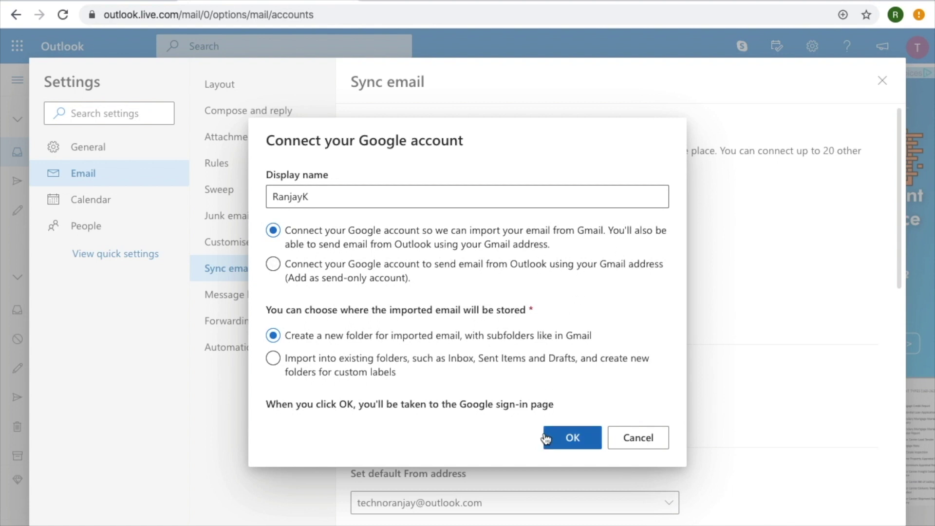
click(574, 439)
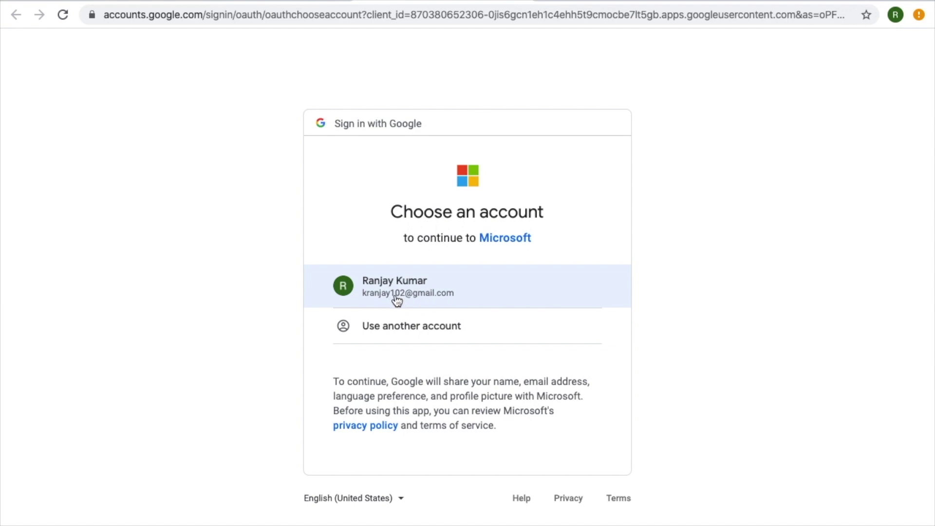
Sign in with the Gmail account and allow Microsoft access to it.
click(426, 286)
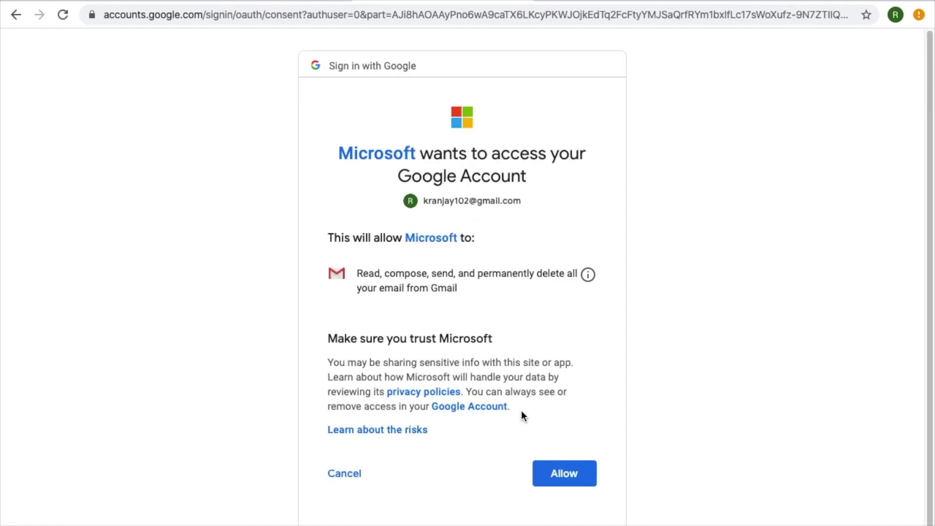
click(573, 479)
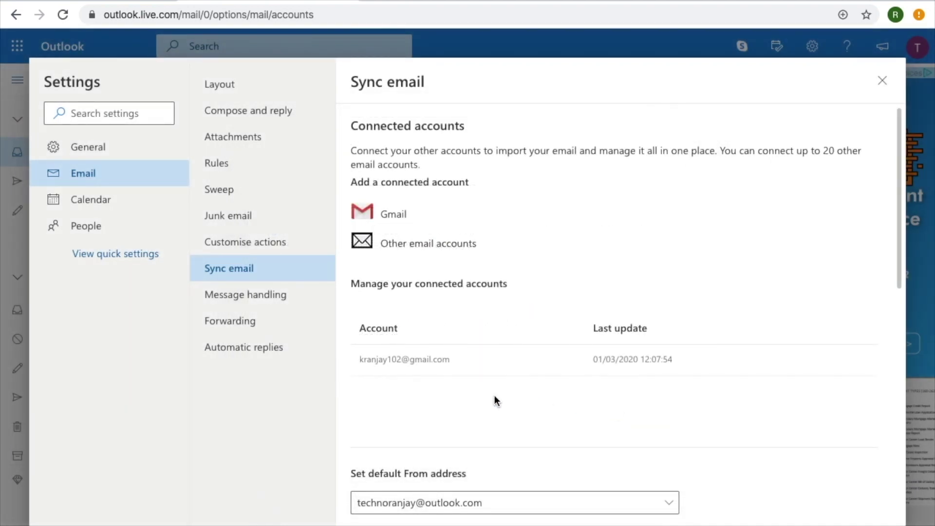
Show the connected Gmail account's options, review the POP, IMAP and SMTP details, then go to General.
click(546, 359)
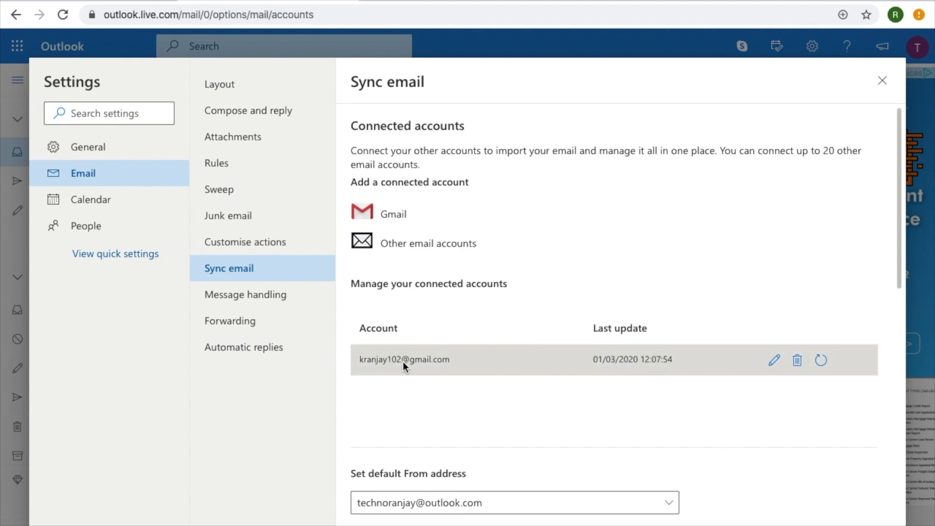
drag(897, 258, 883, 417)
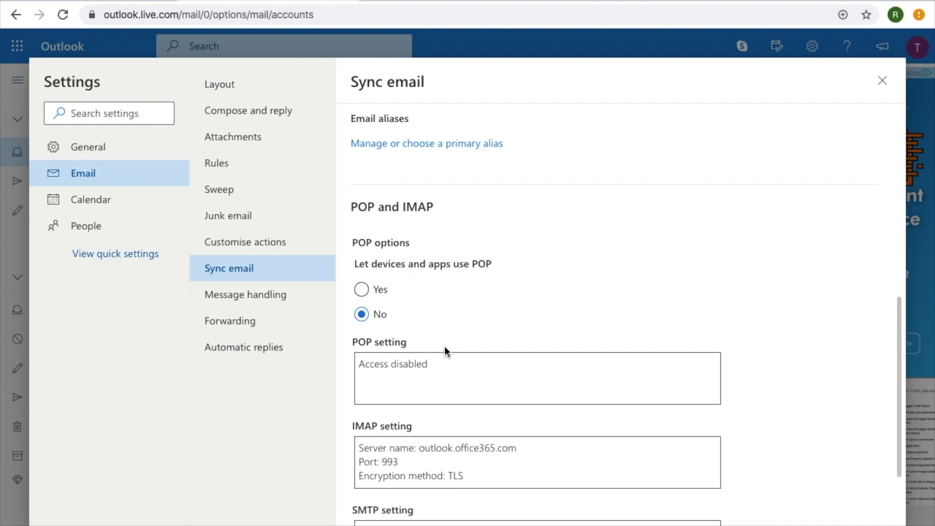
drag(901, 310, 900, 359)
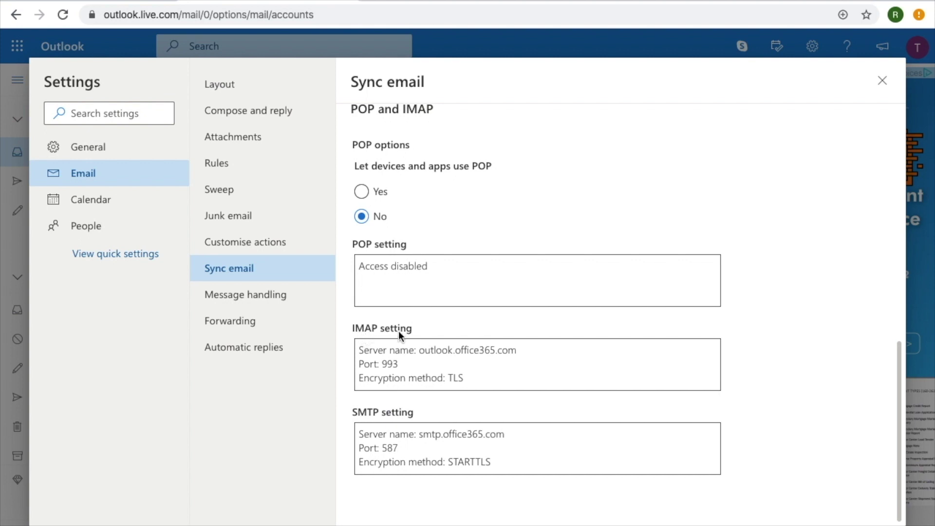
drag(896, 358, 897, 320)
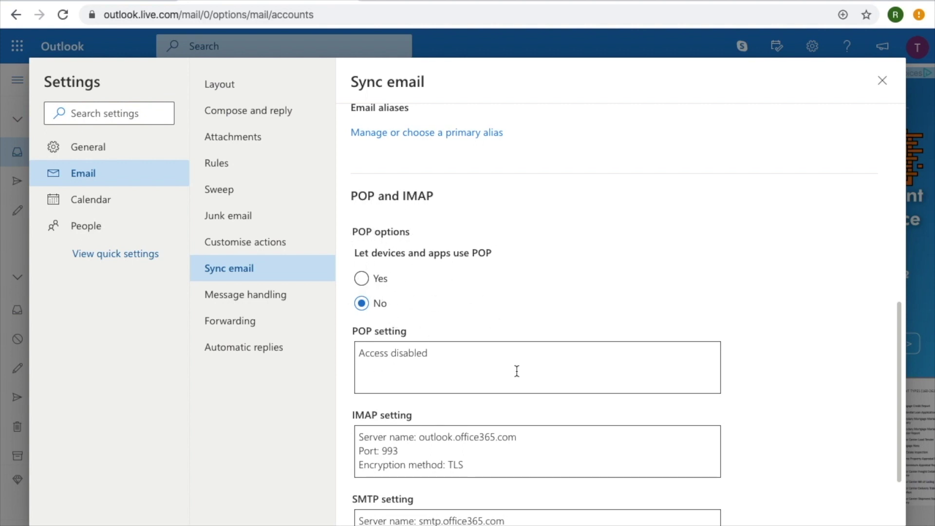
drag(899, 315, 893, 104)
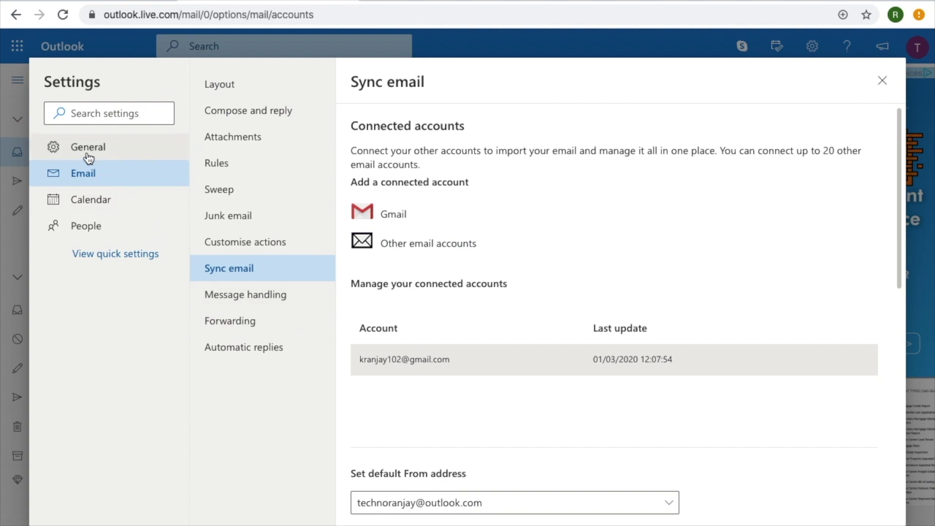
click(119, 154)
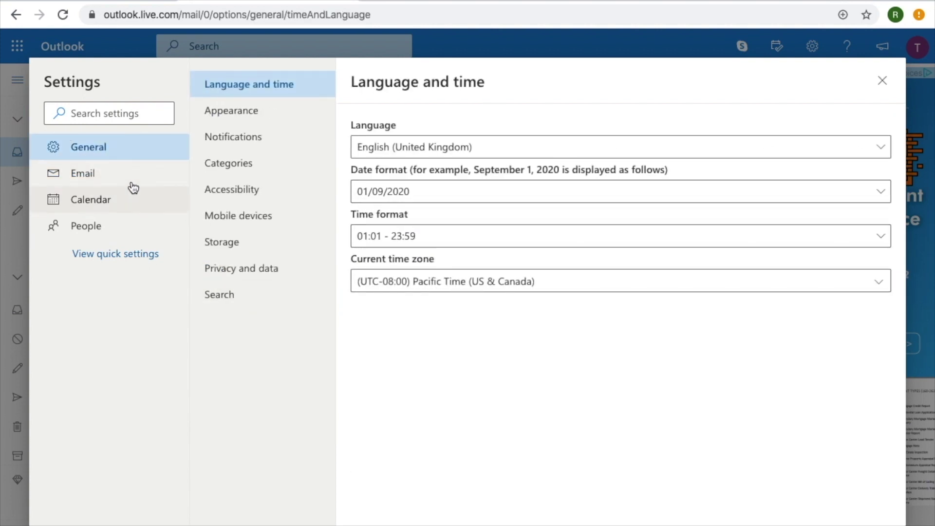
Close Settings and return to the Outlook Inbox.
click(883, 82)
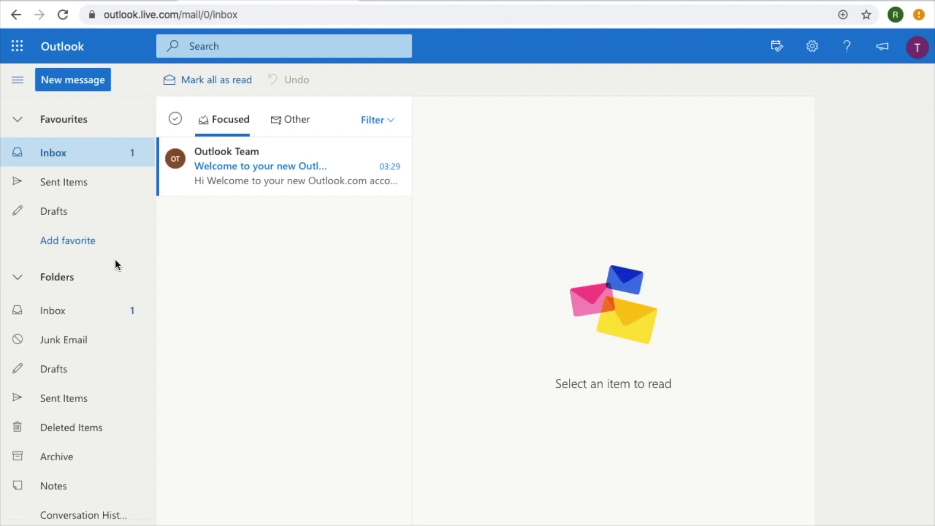
click(69, 152)
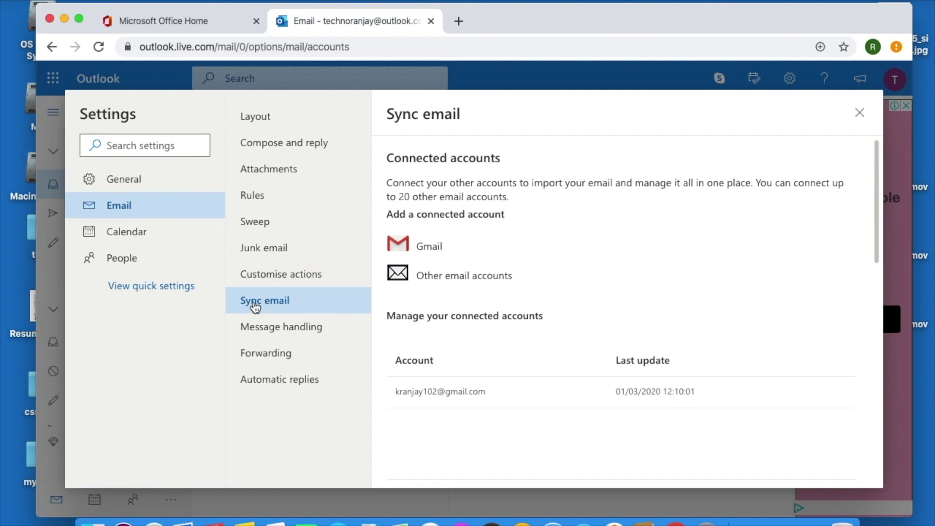
Edit the connected Gmail account and save it unchanged to refresh its last-update time.
mouse_move(418, 397)
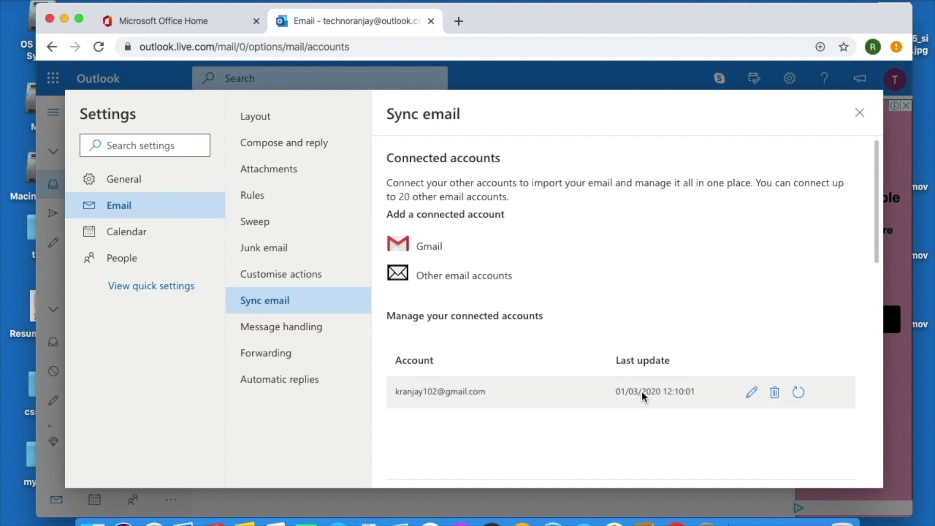
mouse_move(763, 394)
click(751, 392)
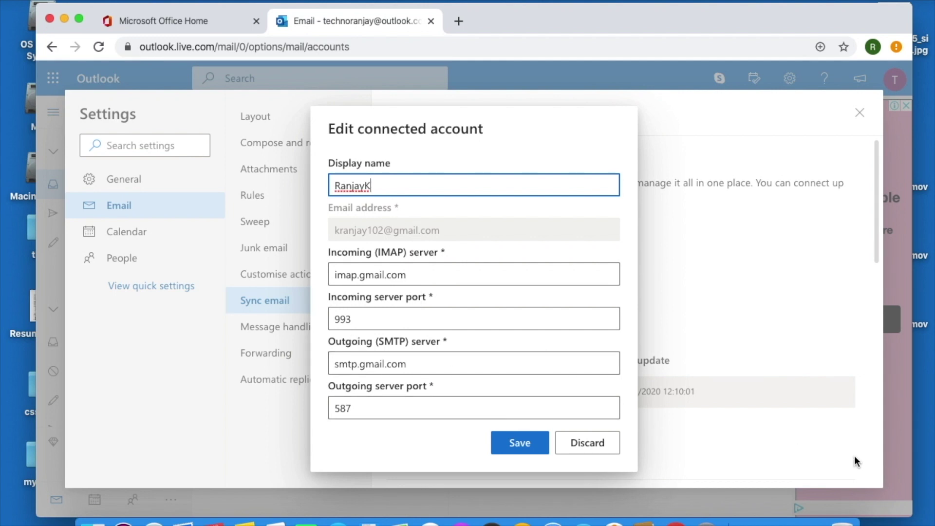
click(528, 444)
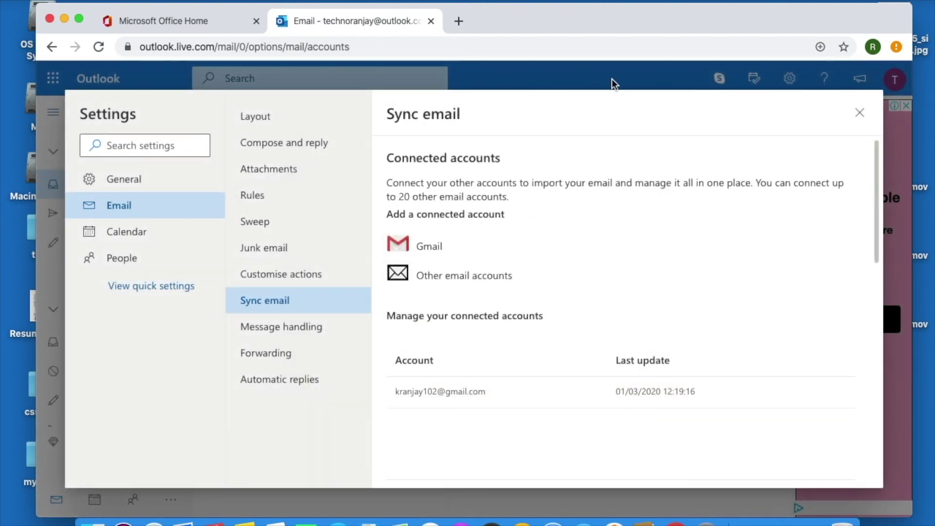
Close Settings, expand the imported Gmail account folder in the folder pane and open INBOX.
click(860, 113)
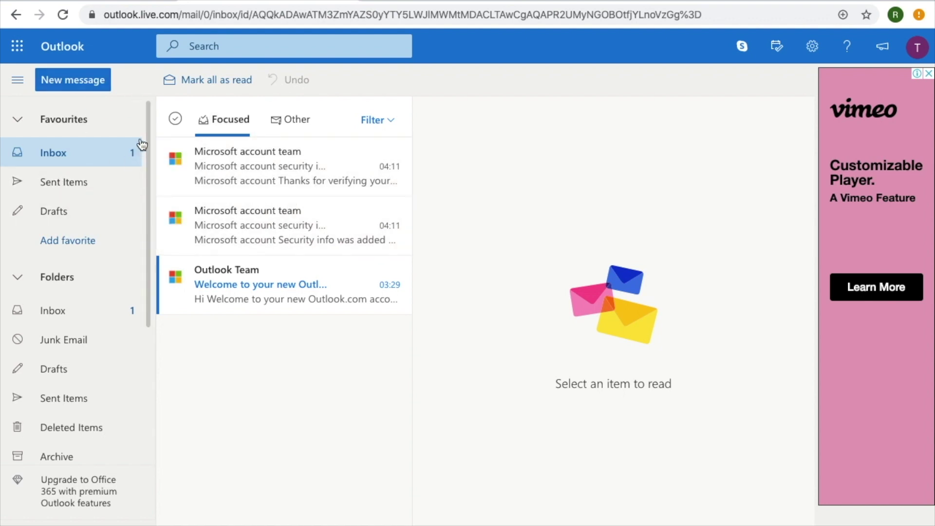
drag(147, 123, 155, 270)
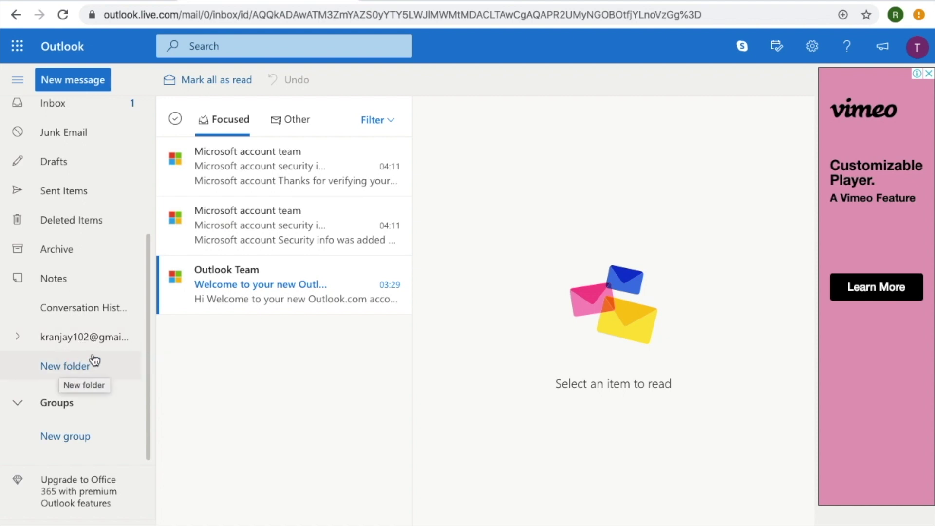
click(18, 341)
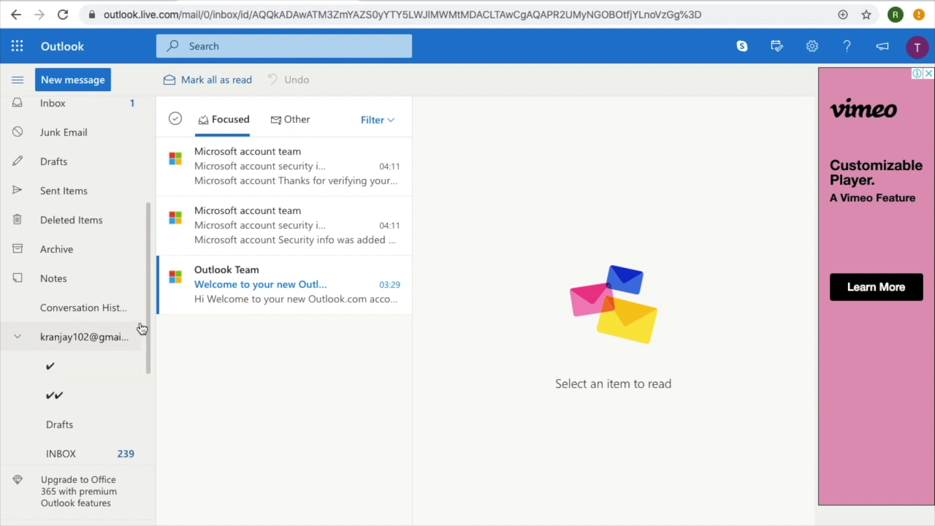
drag(147, 296, 147, 341)
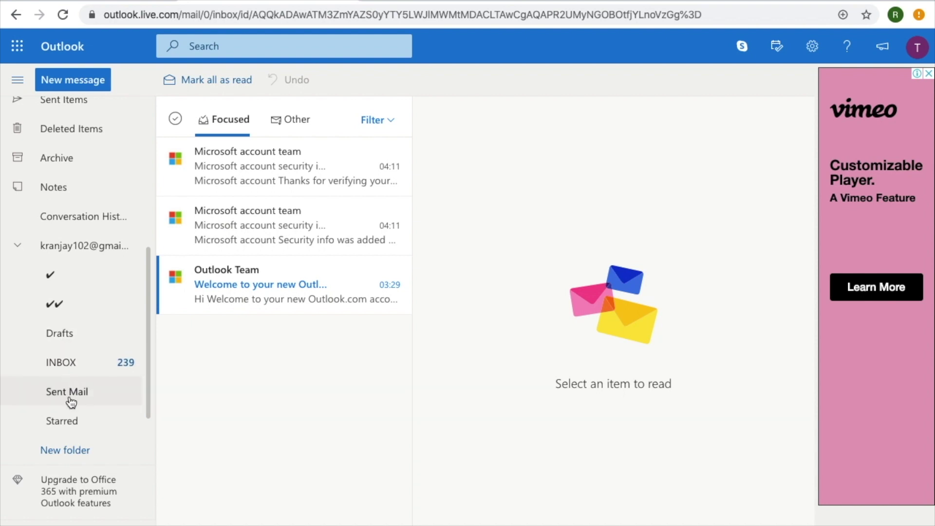
mouse_move(147, 346)
mouse_down()
mouse_move(148, 381)
mouse_move(146, 312)
mouse_move(146, 348)
mouse_up()
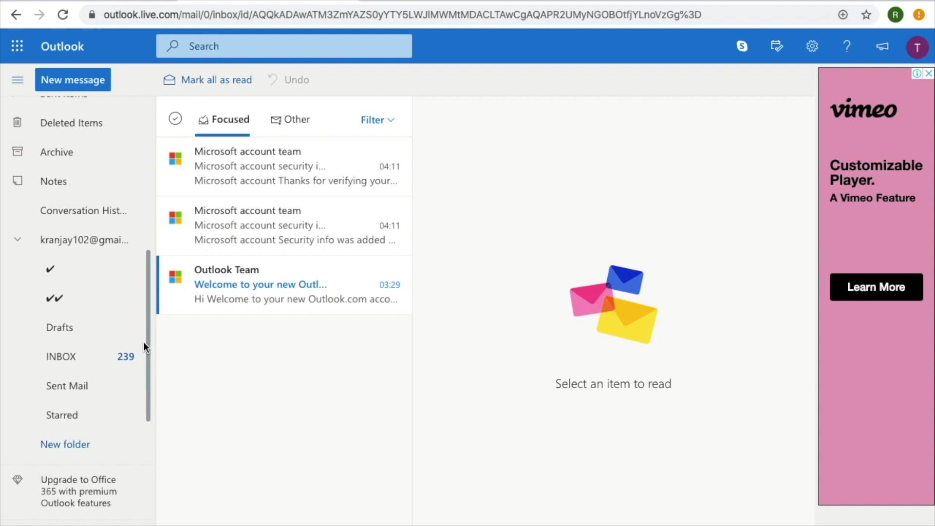
click(111, 361)
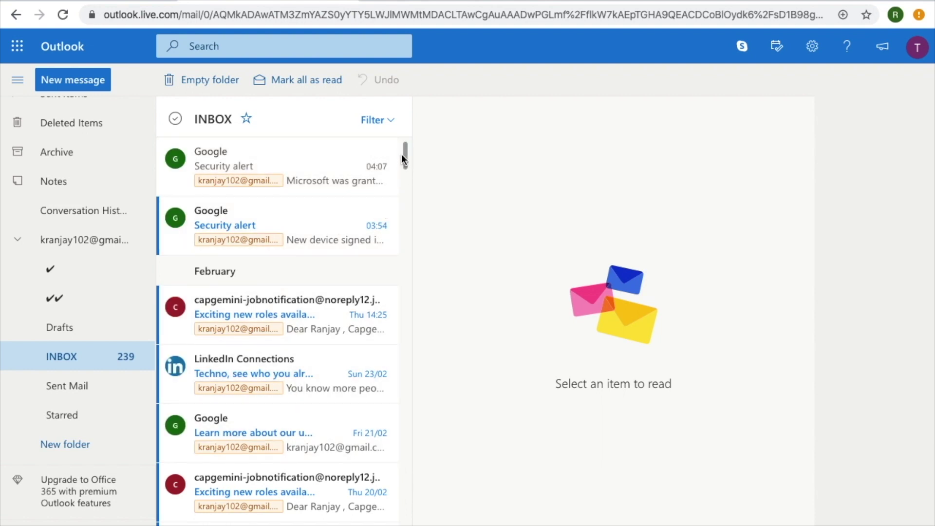
Open Google's 'Learn more about our updated Terms of Service' message from the INBOX list.
drag(405, 153, 405, 160)
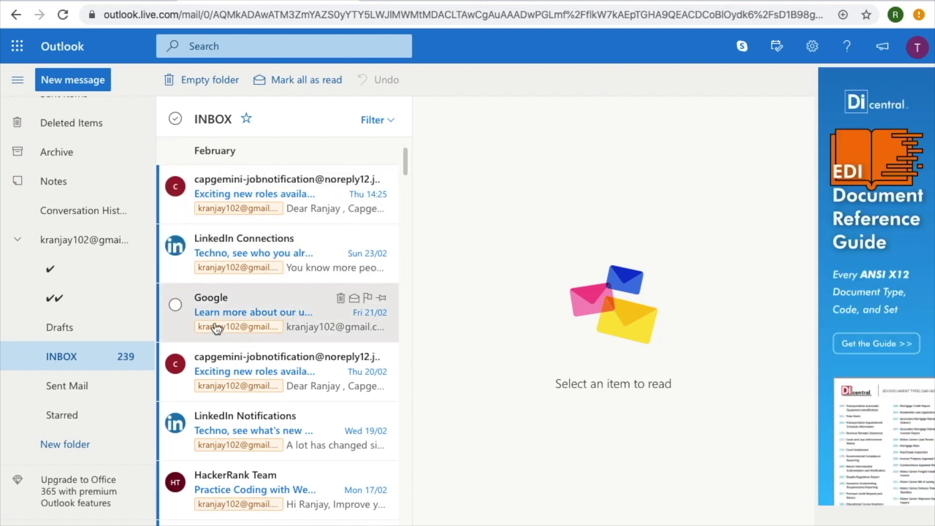
click(228, 298)
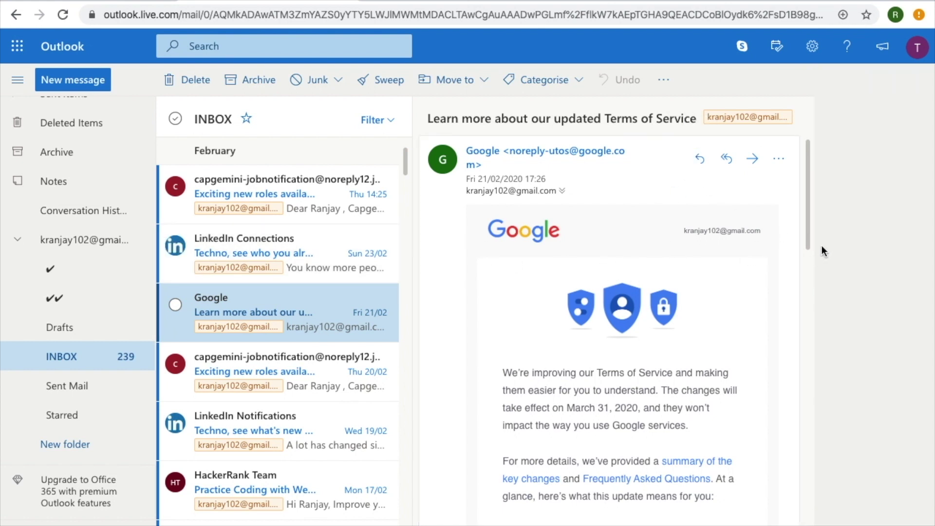
Start a reply to the Google email and remove Google from its recipients.
key(r)
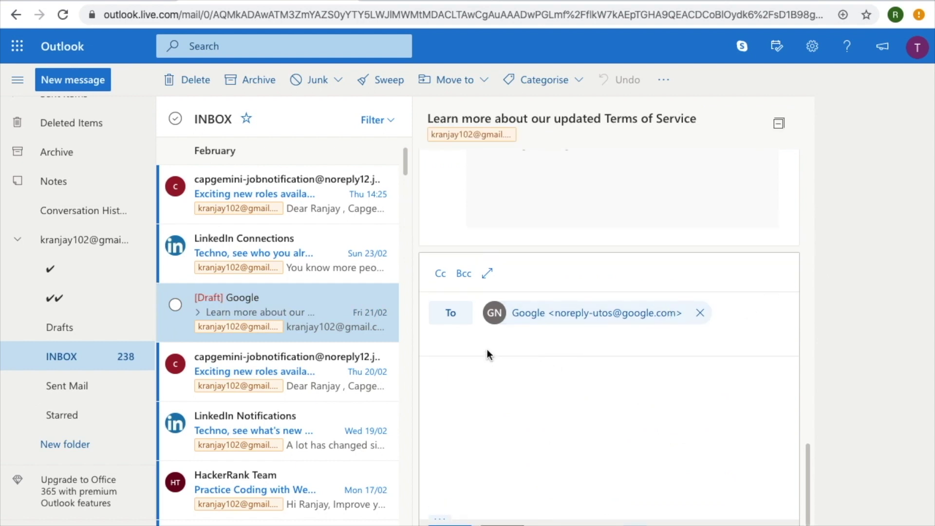
click(700, 314)
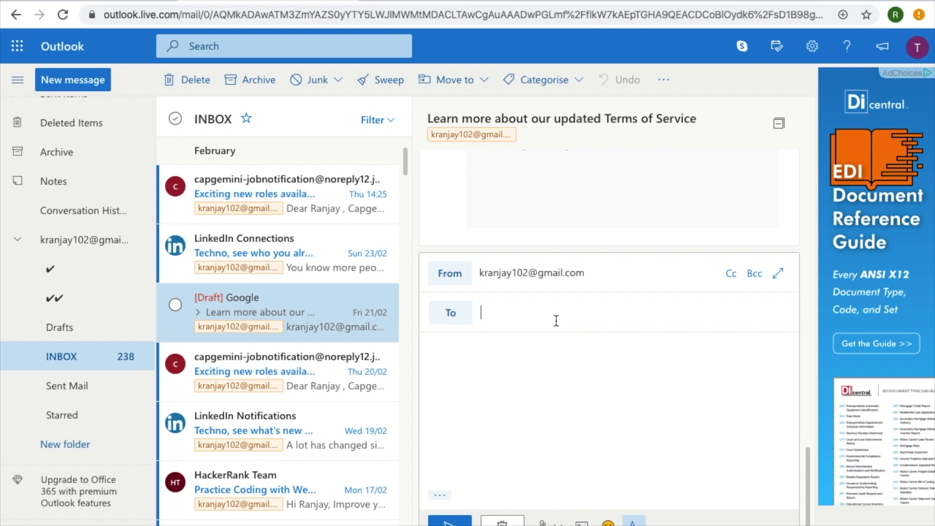
key(Tab)
text(ranjay)
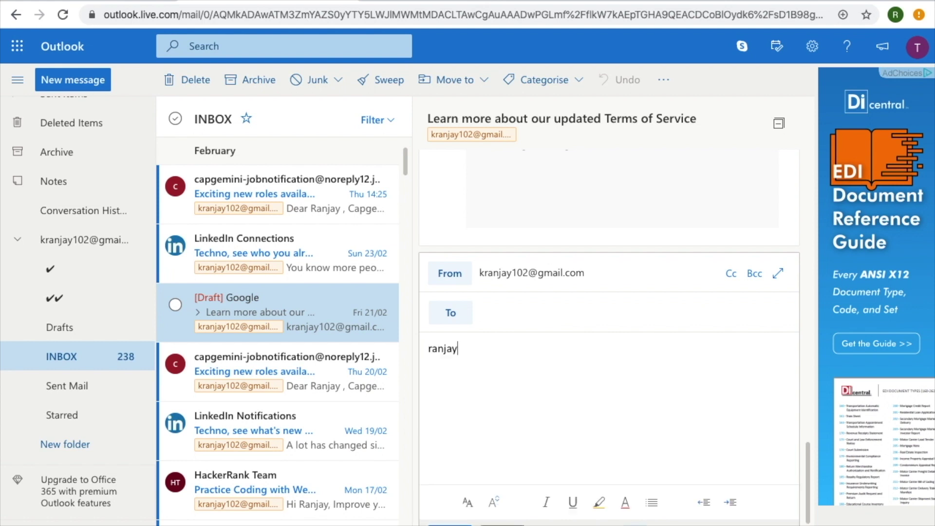
Address the reply to the Gmail address, delete the stray word from the body, and send.
click(494, 319)
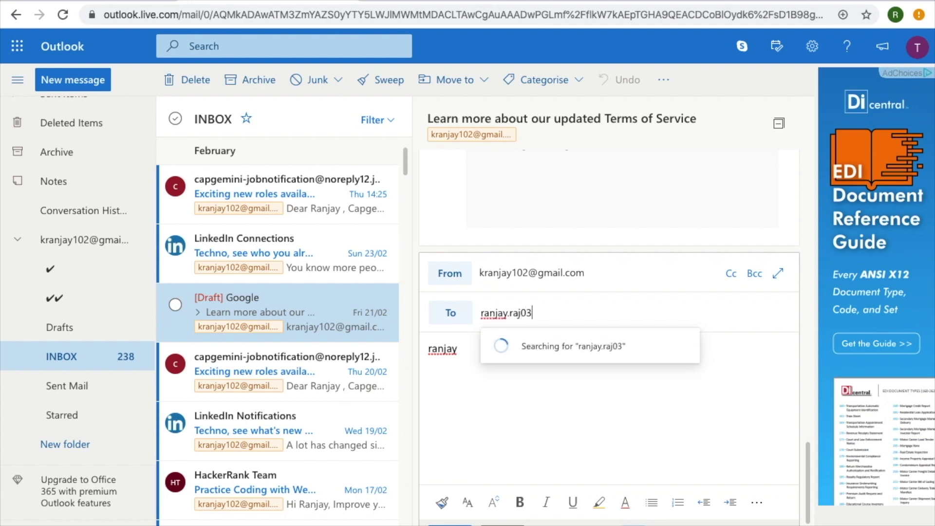
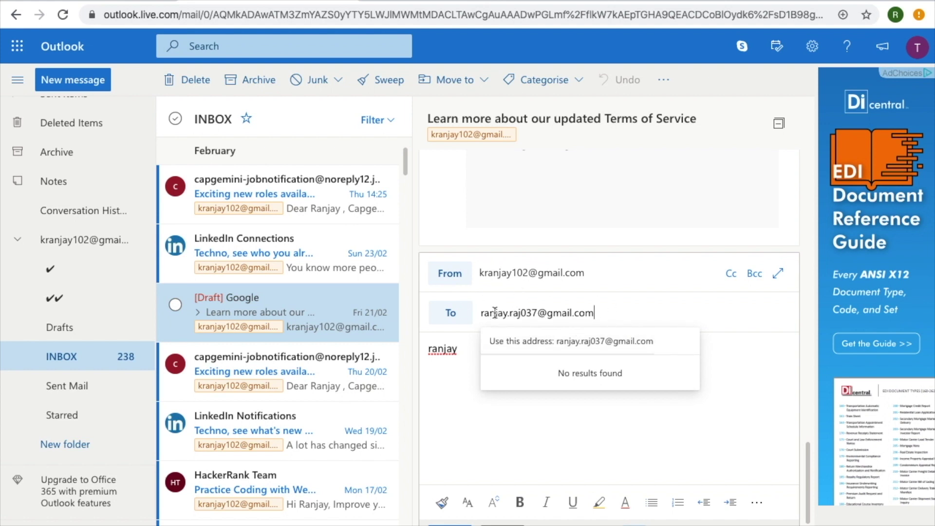
click(461, 359)
double_click(442, 348)
key(BackSpace)
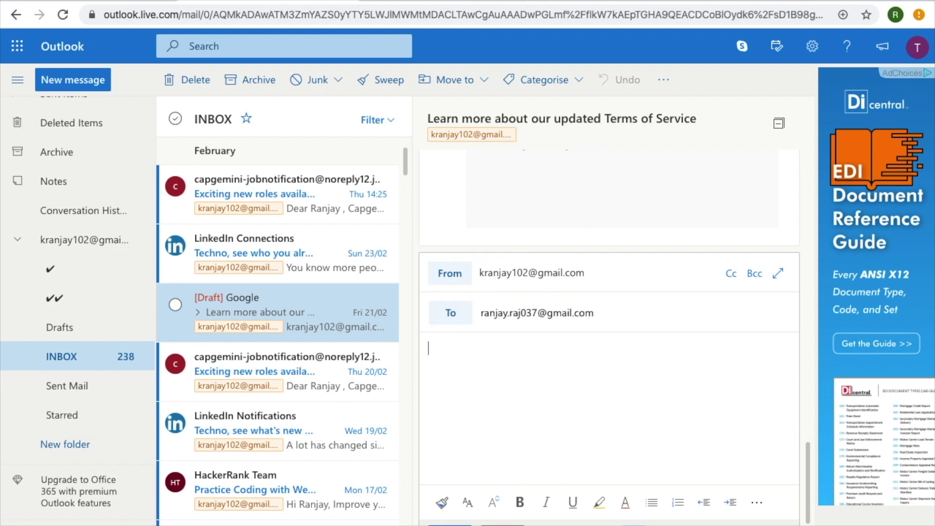
click(456, 522)
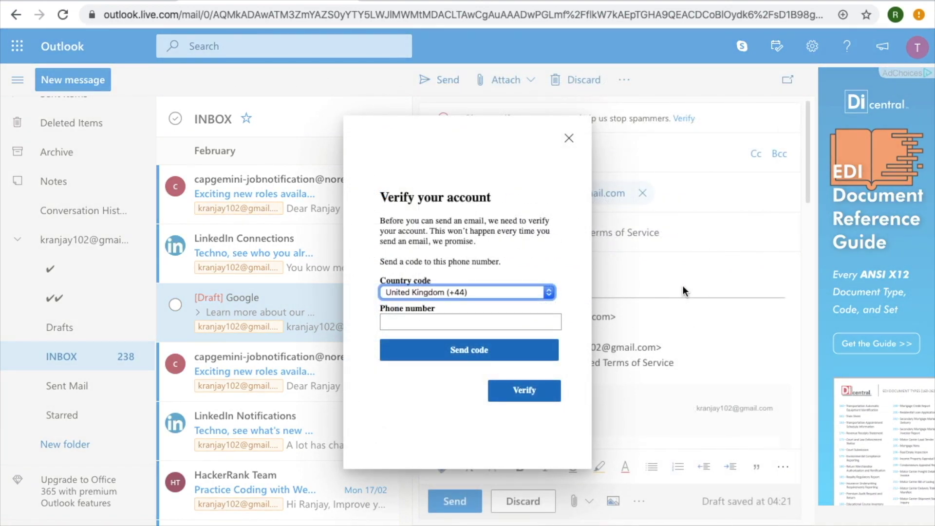
Set the verification country code to India (+91) and enter the phone number.
click(530, 294)
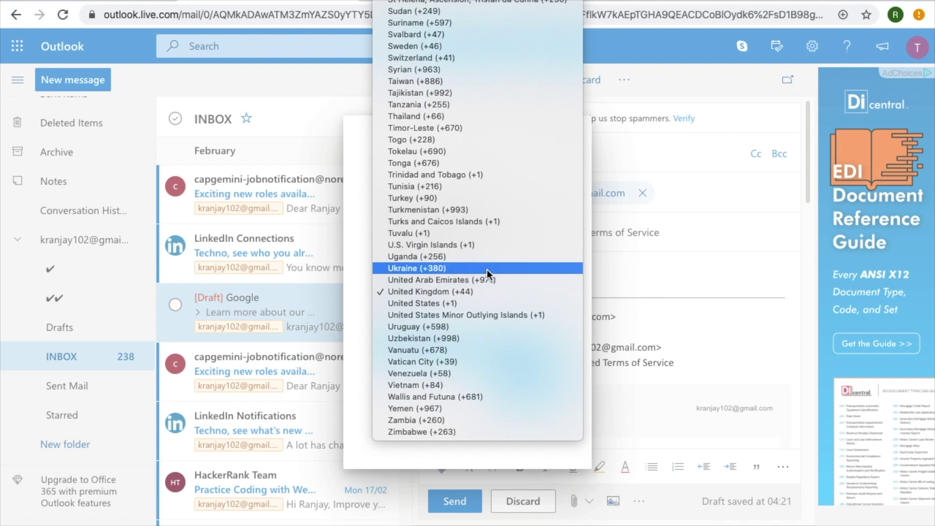
scroll(487, 270, up, 10)
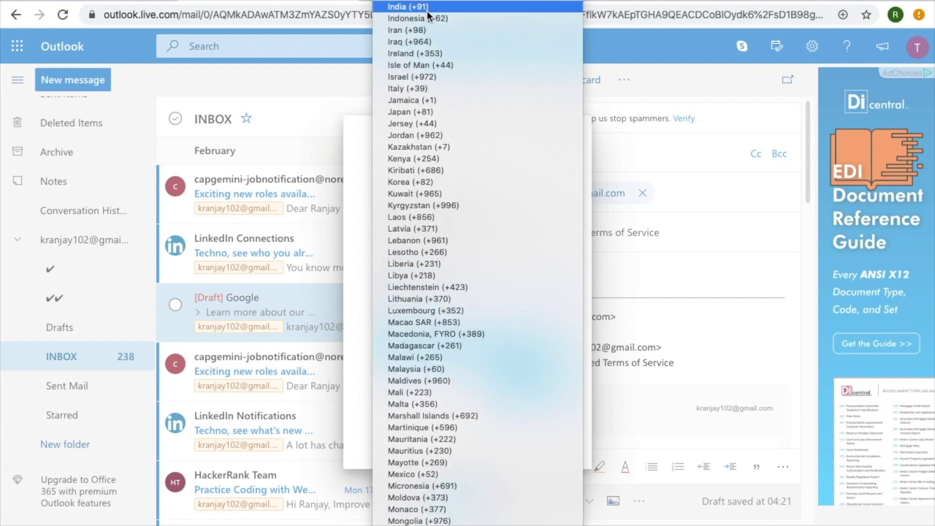
click(685, 419)
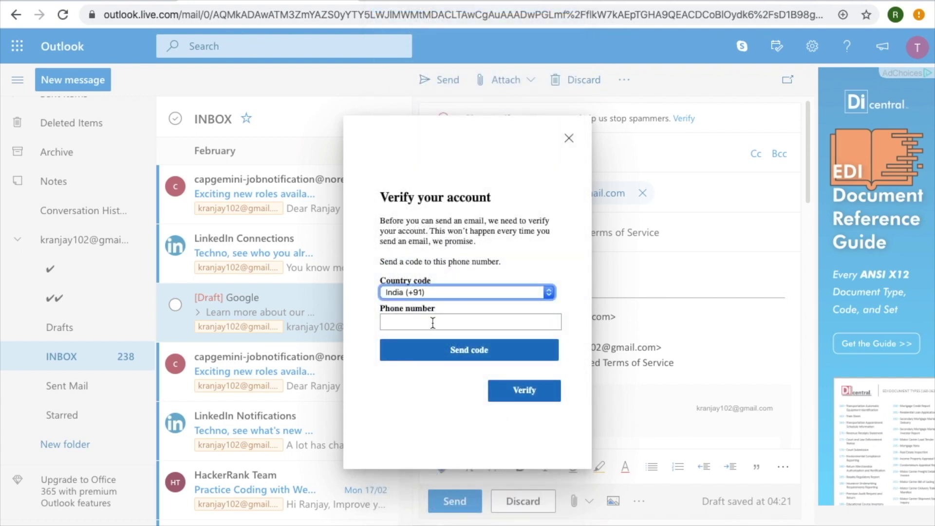
click(433, 323)
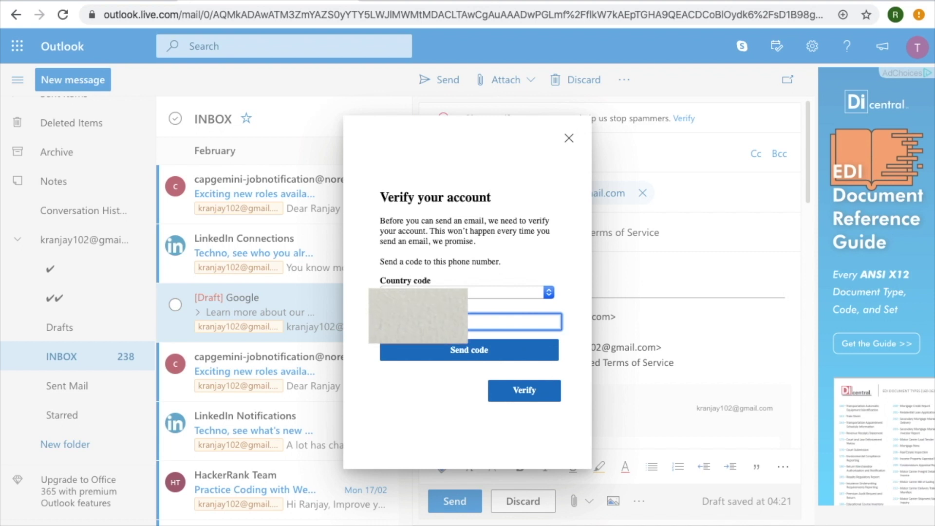
Request the verification code, enter the access code, and verify the account.
click(468, 357)
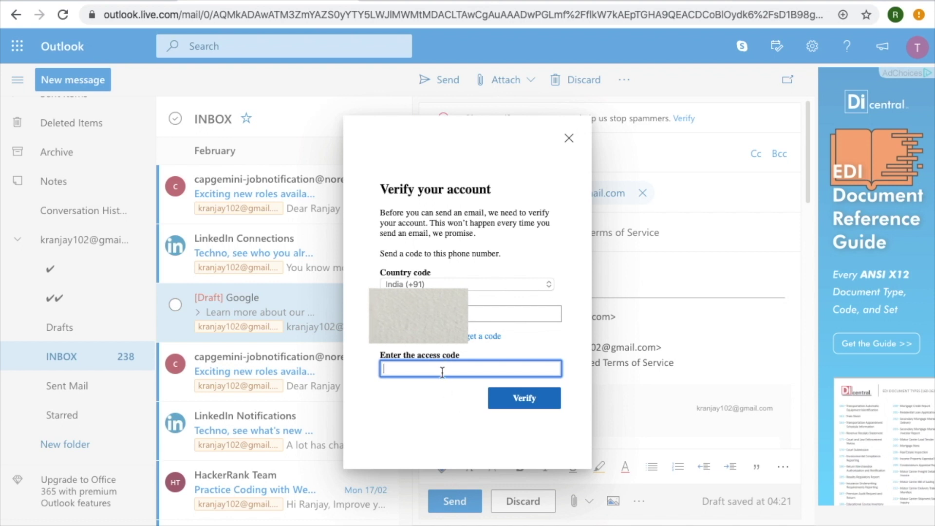
text(2)
click(544, 404)
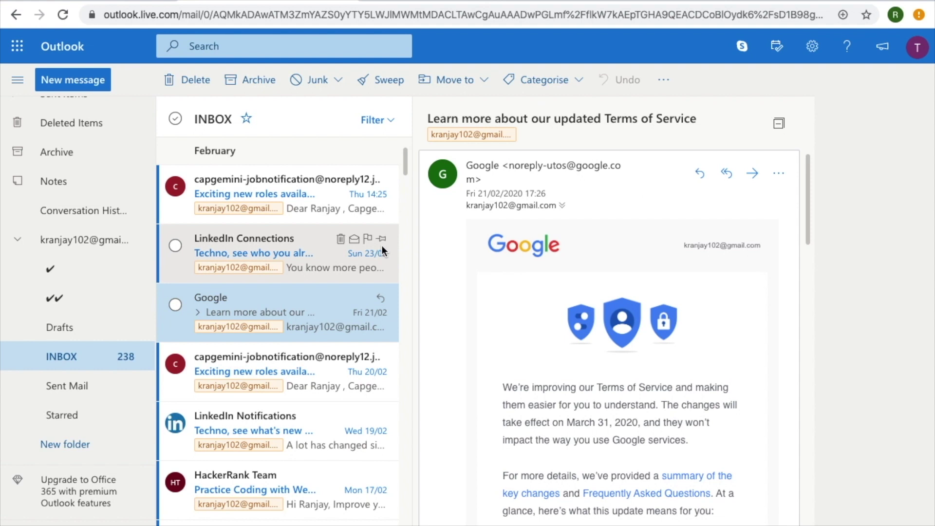
Open Sent Mail and check the newly sent Terms of Service reply.
click(67, 386)
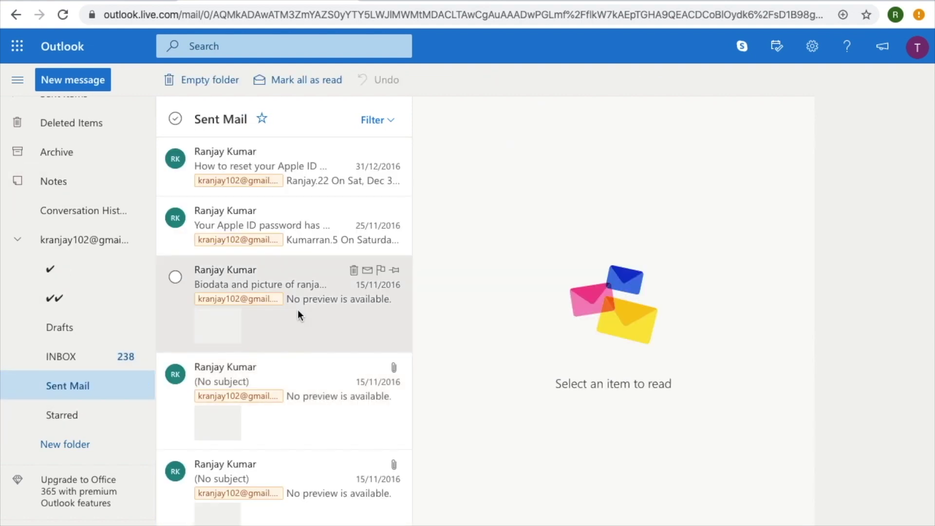
click(253, 162)
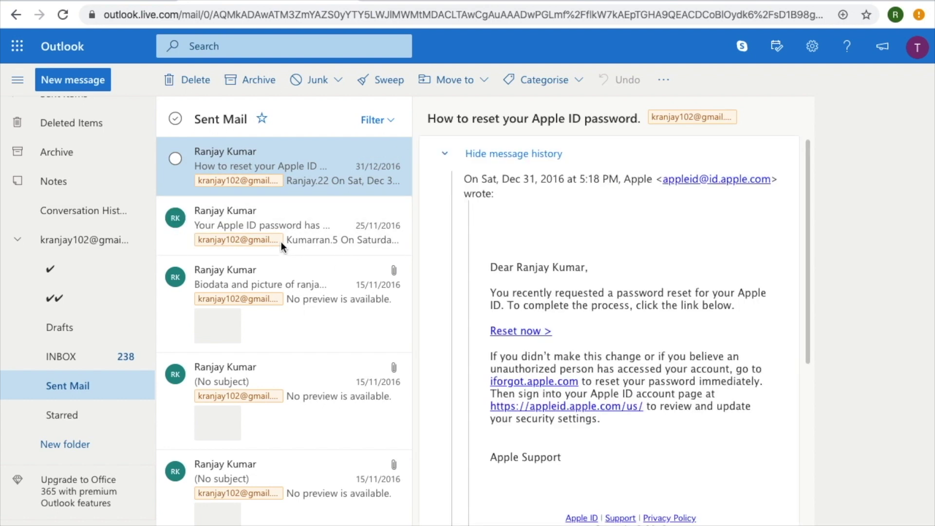
click(233, 159)
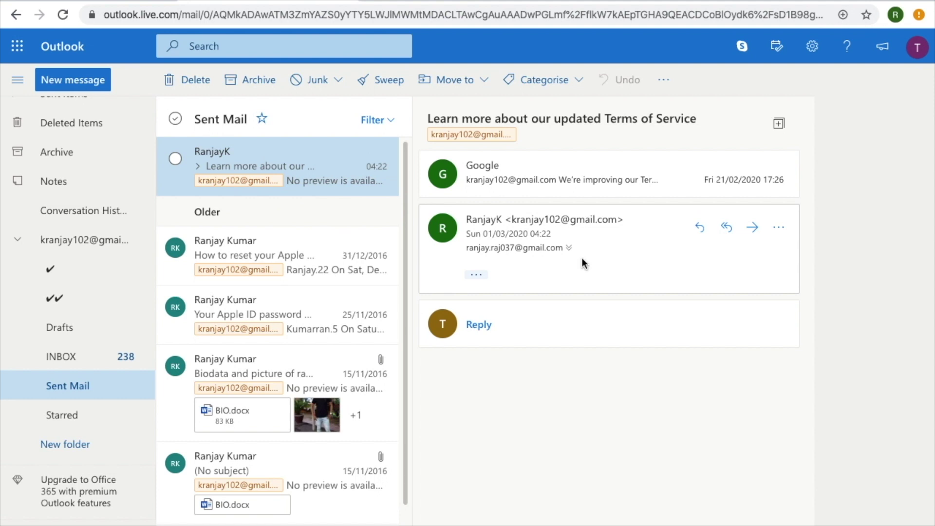
click(489, 253)
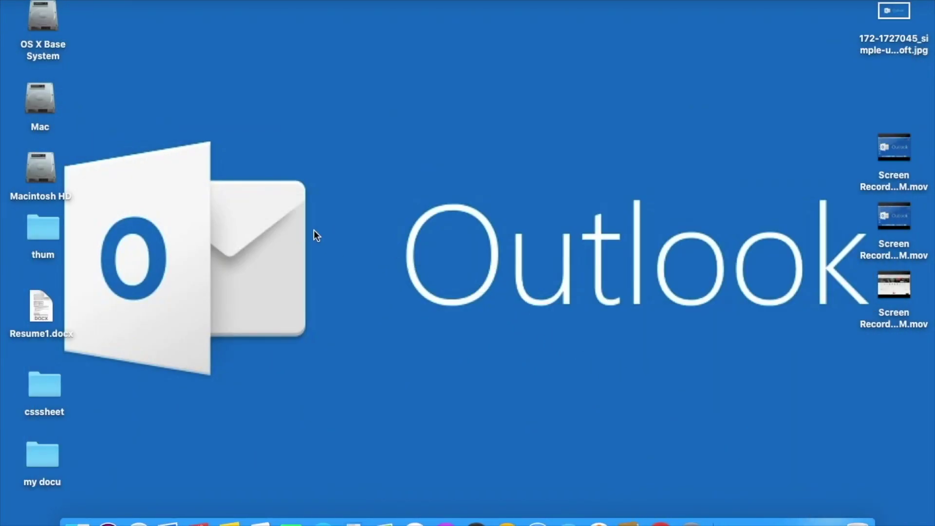
click(526, 497)
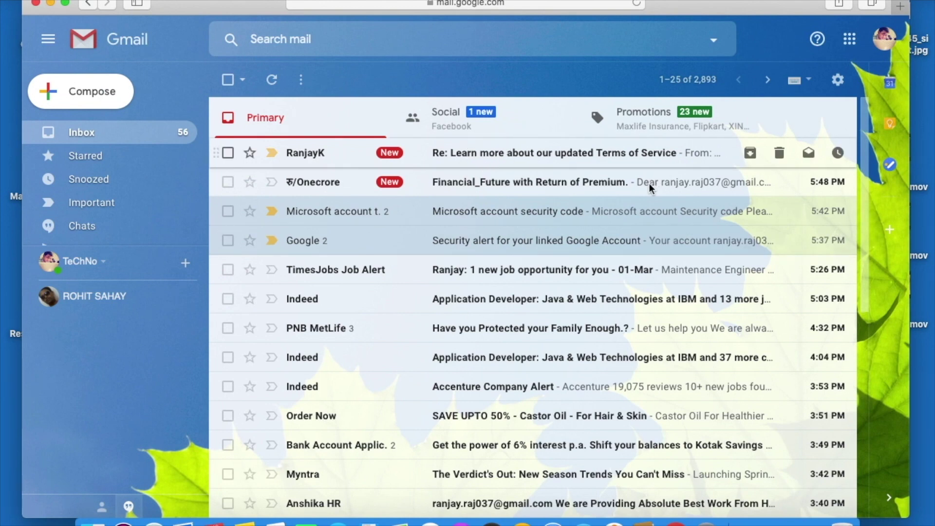
click(642, 157)
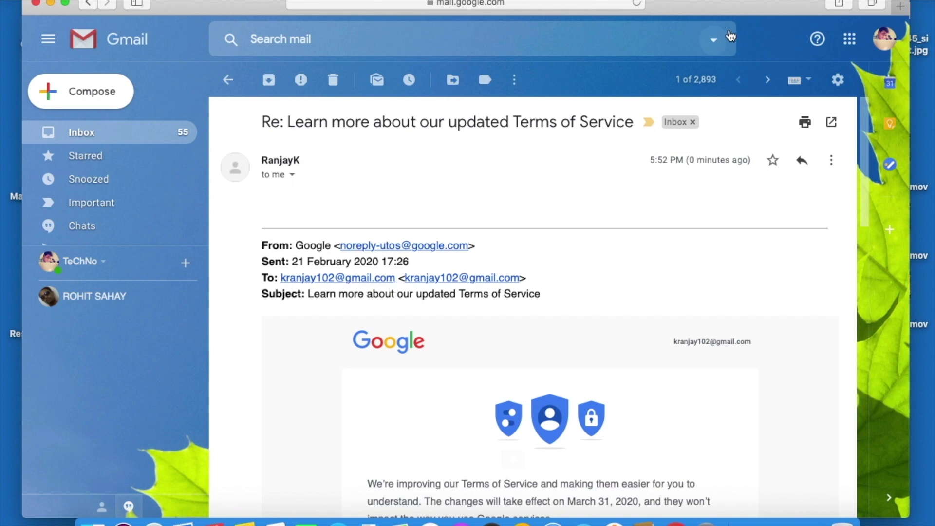
click(51, 4)
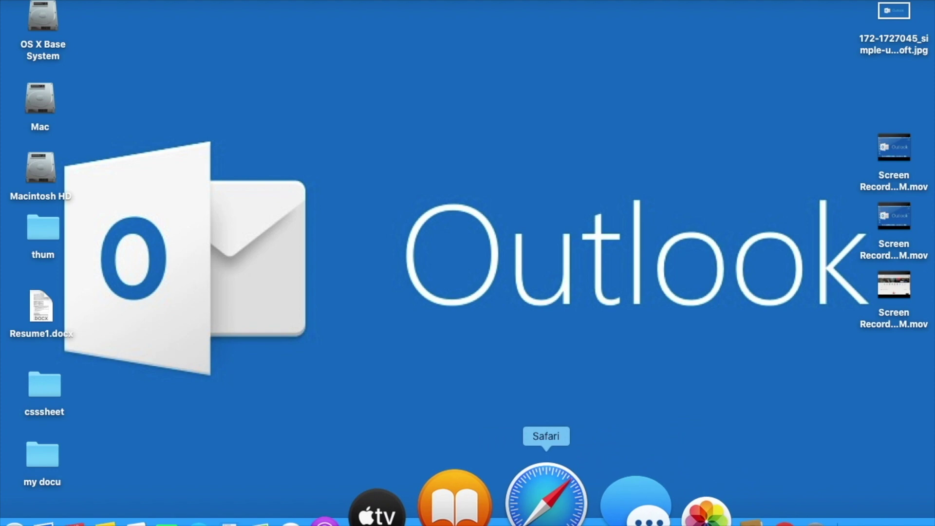
Return to Outlook, collapse the Gmail folders, and open View all Outlook settings at Email Layout.
click(667, 515)
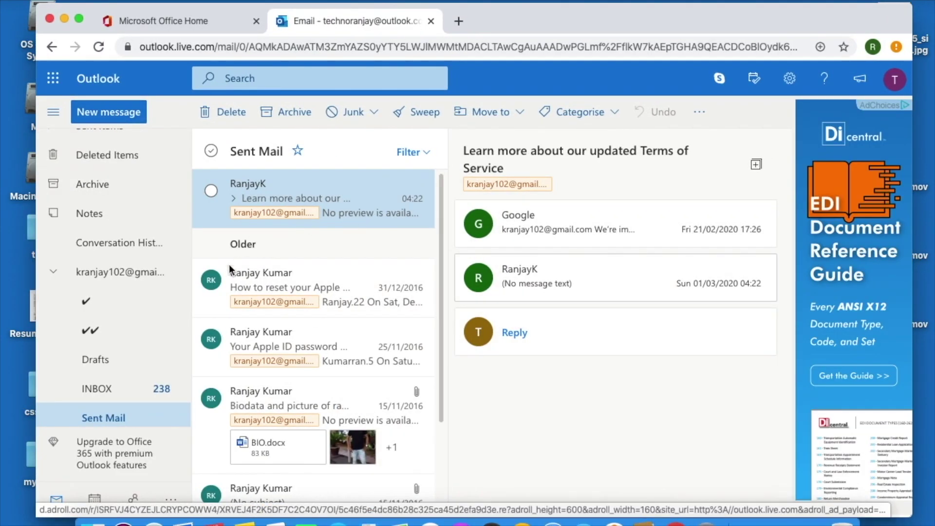
click(107, 277)
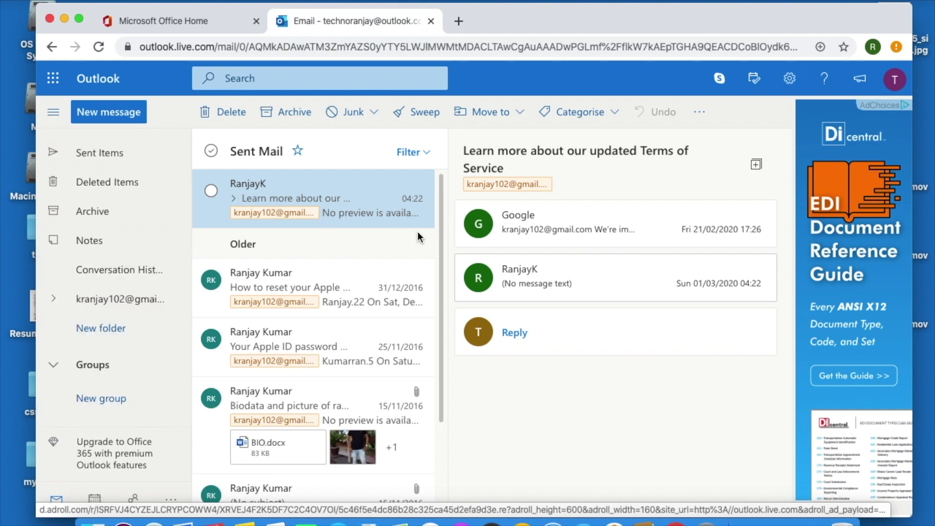
click(895, 82)
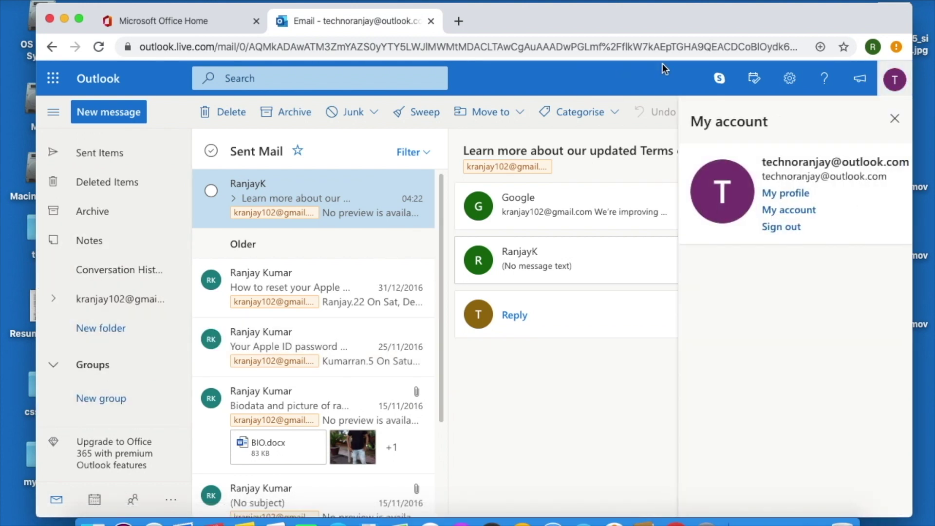
click(800, 88)
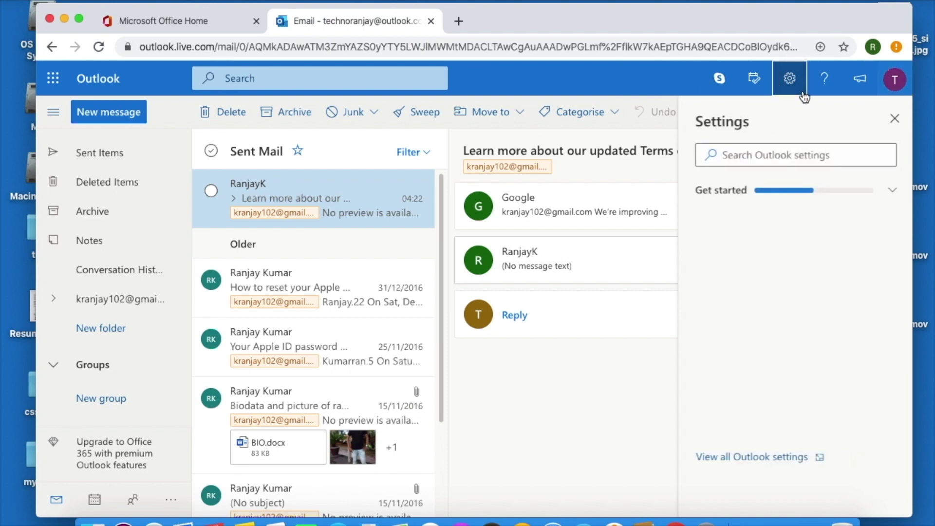
click(773, 460)
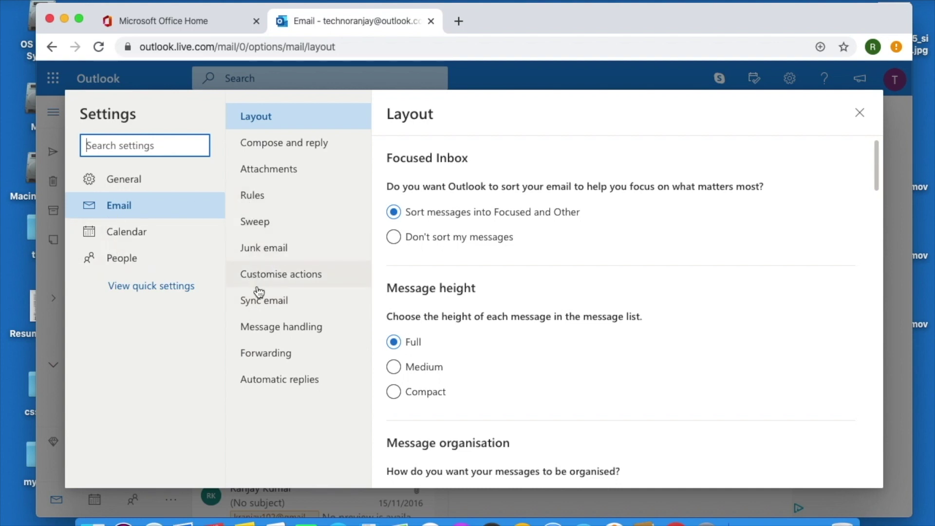
Check Sync email's connected Gmail account, cancel adding another account, and close Settings to Sent Mail.
click(262, 302)
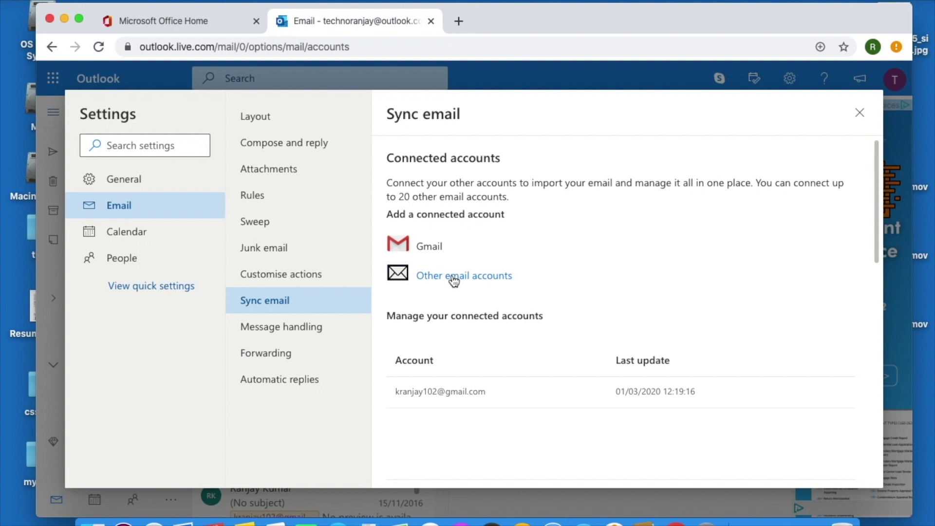
click(474, 277)
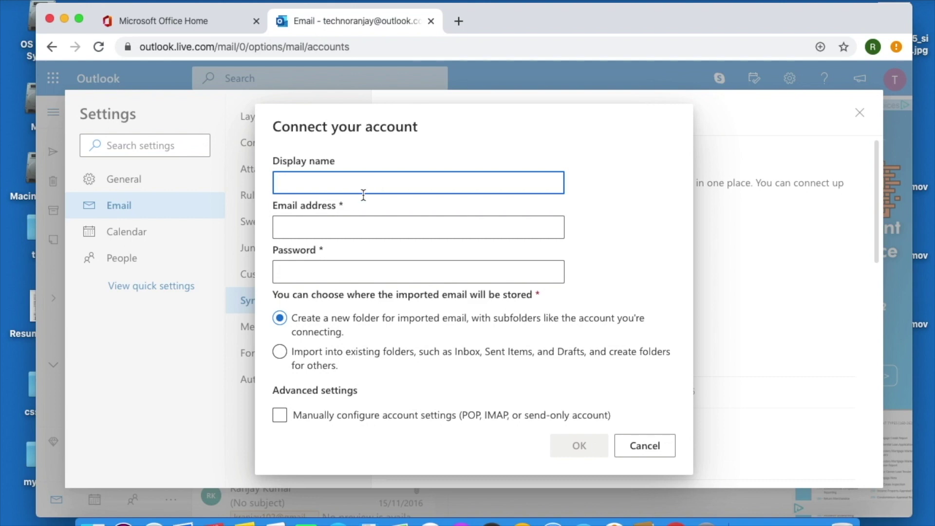
click(629, 445)
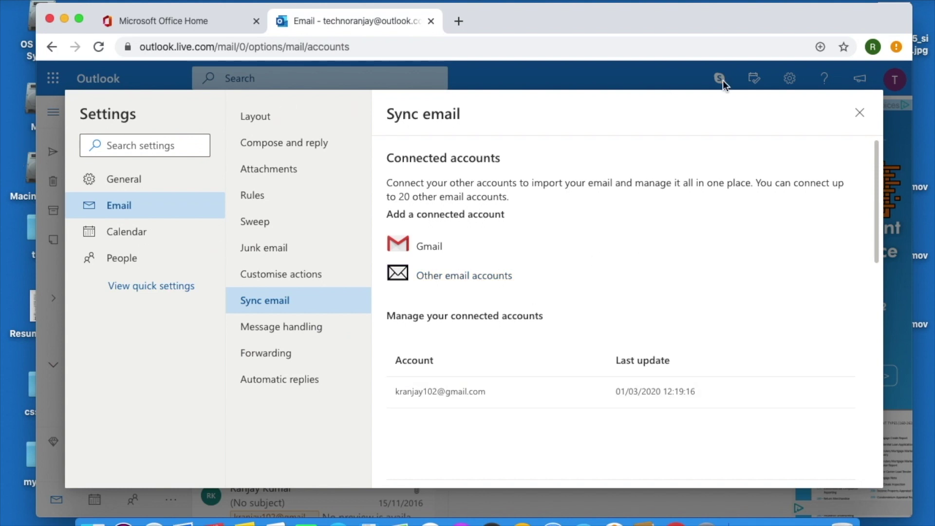
click(860, 115)
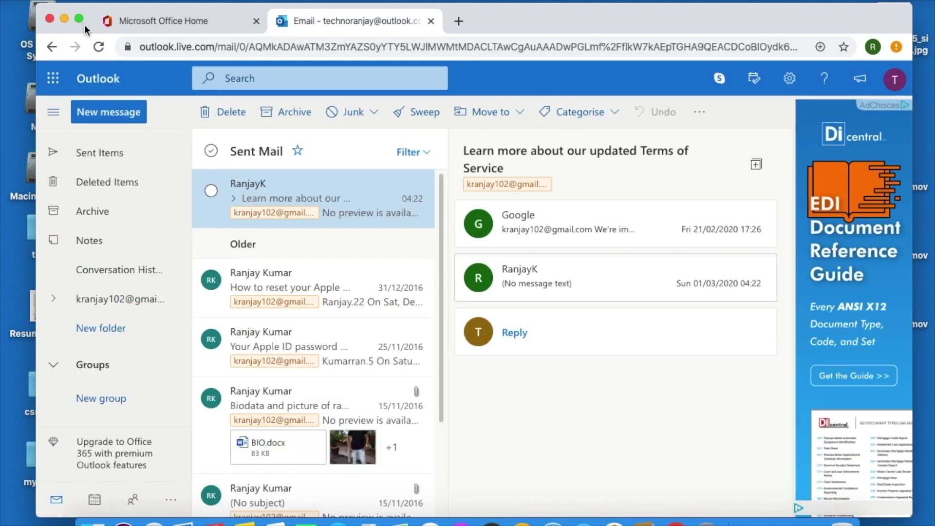